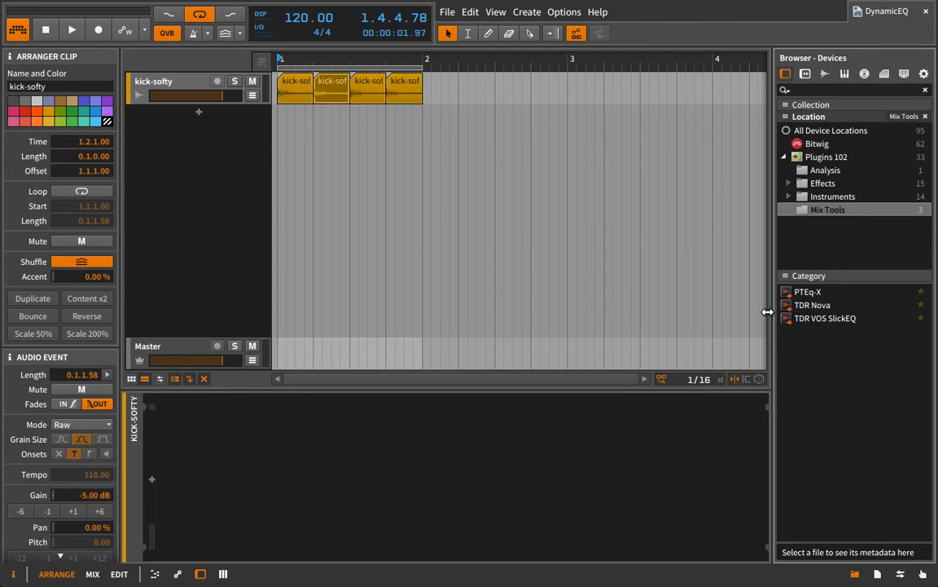
Step: Insert the TDR Nova plugin from the Mix Tools folder on the kick-softy track and reposition its window
{"action": "left_click", "coordinate": [801, 306]}
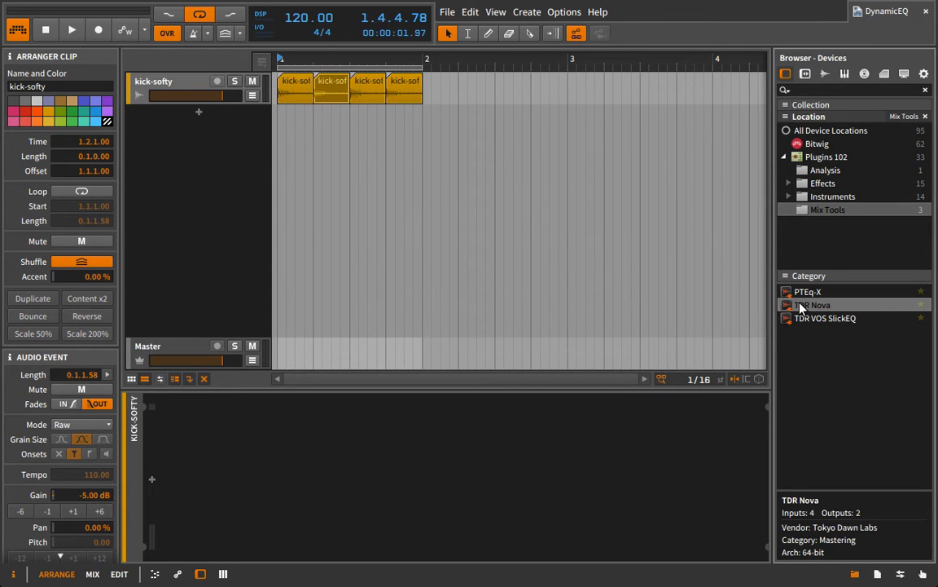
{"action": "left_click_drag", "start_coordinate": [801, 305], "coordinate": [207, 141]}
{"action": "left_click", "coordinate": [178, 79]}
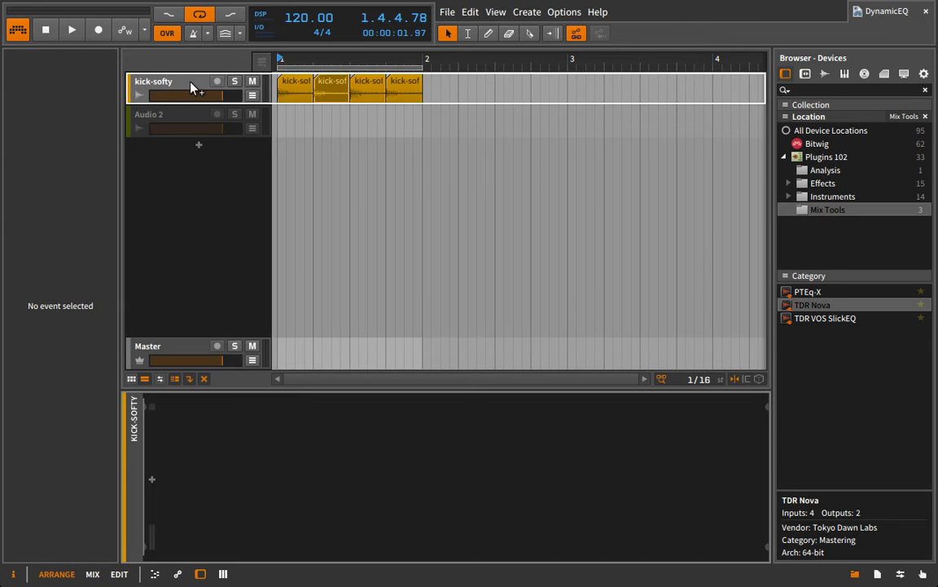
{"action": "left_click_drag", "start_coordinate": [190, 87], "coordinate": [191, 87]}
{"action": "left_click_drag", "start_coordinate": [275, 79], "coordinate": [476, 58]}
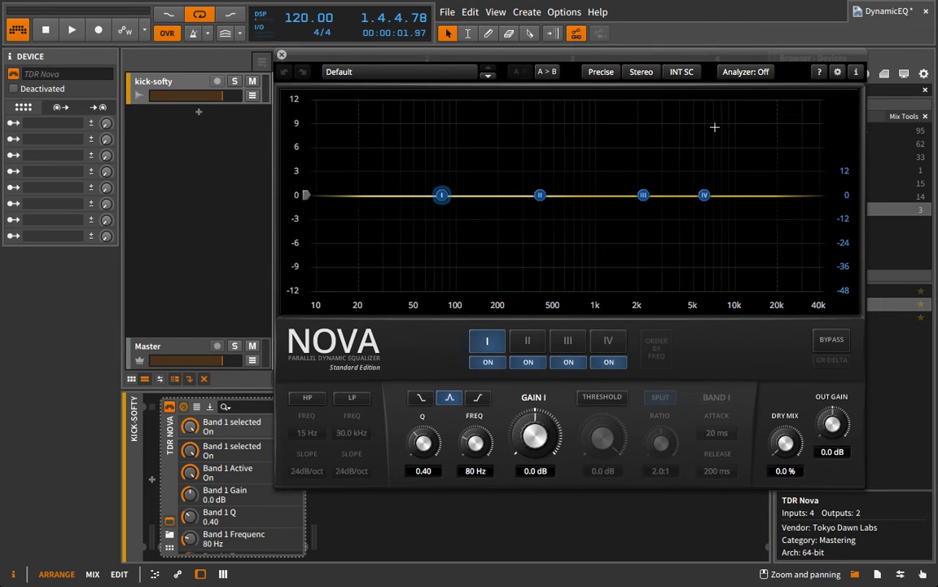
Step: Set Nova's analyzer to In and play the kick loop to view its spectrum
{"action": "left_click", "coordinate": [747, 73]}
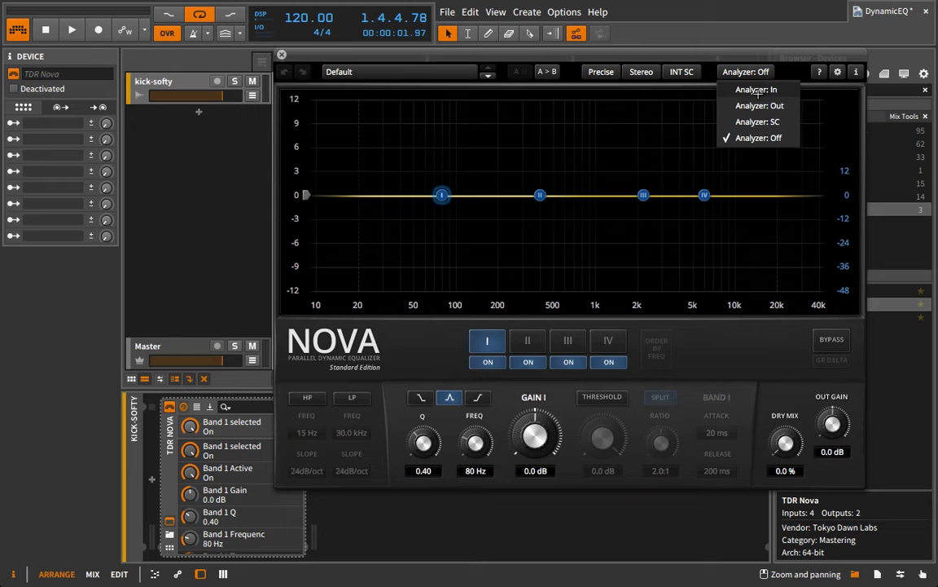
{"action": "left_click", "coordinate": [757, 92]}
{"action": "left_click_drag", "start_coordinate": [656, 61], "coordinate": [785, 93]}
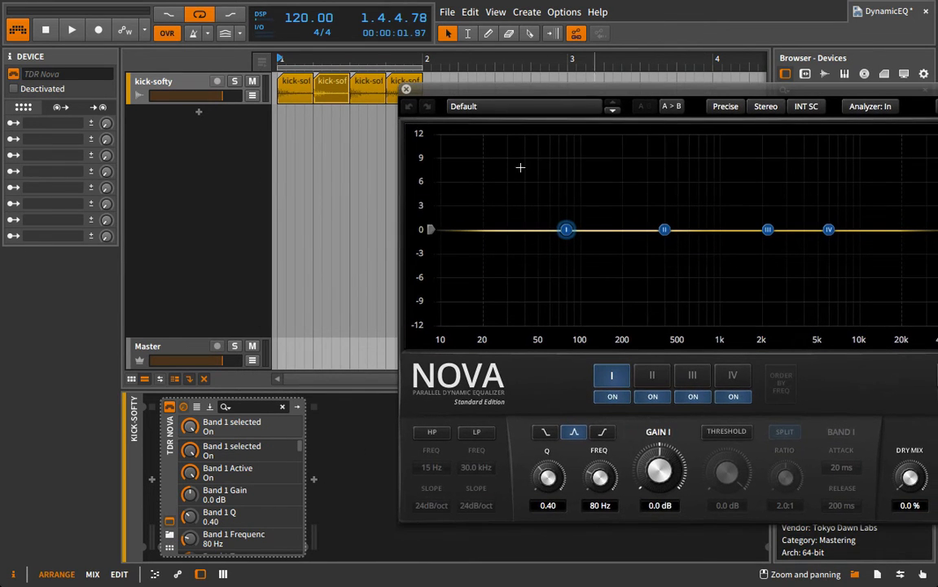
{"action": "key", "text": "space"}
{"action": "left_click_drag", "start_coordinate": [672, 93], "coordinate": [565, 44]}
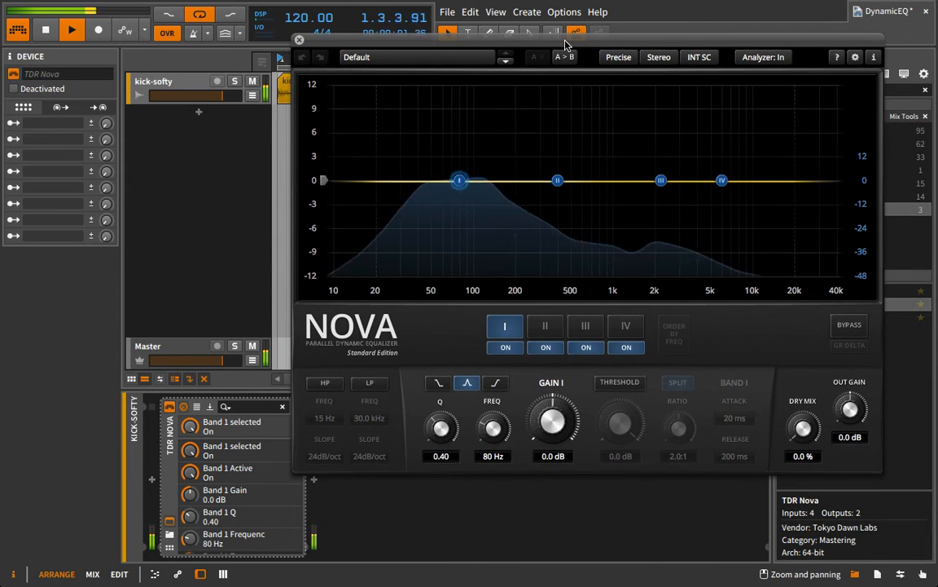
{"action": "key", "text": "space"}
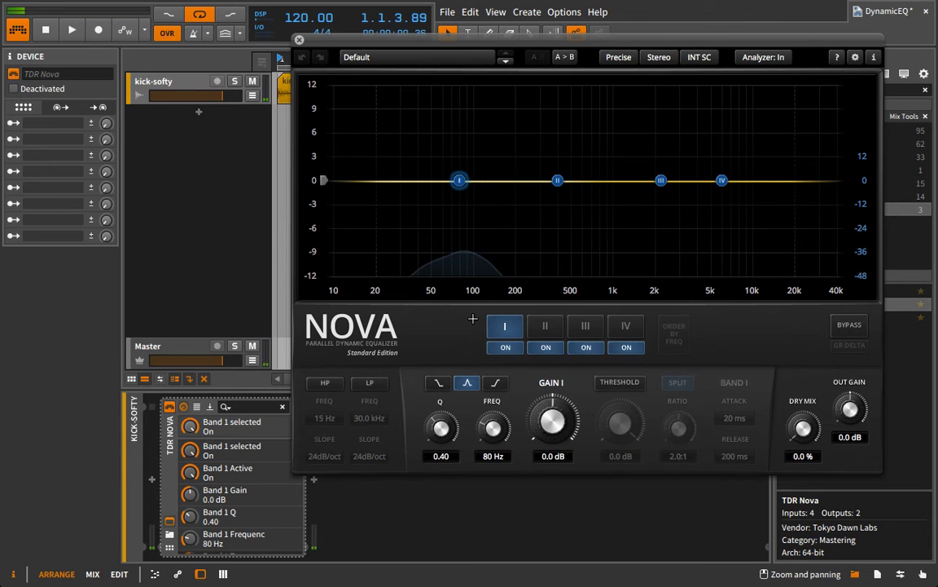
Step: Enable the high-pass filter, set its frequency to 23 Hz and compare the loop with and without it
{"action": "left_click", "coordinate": [327, 382]}
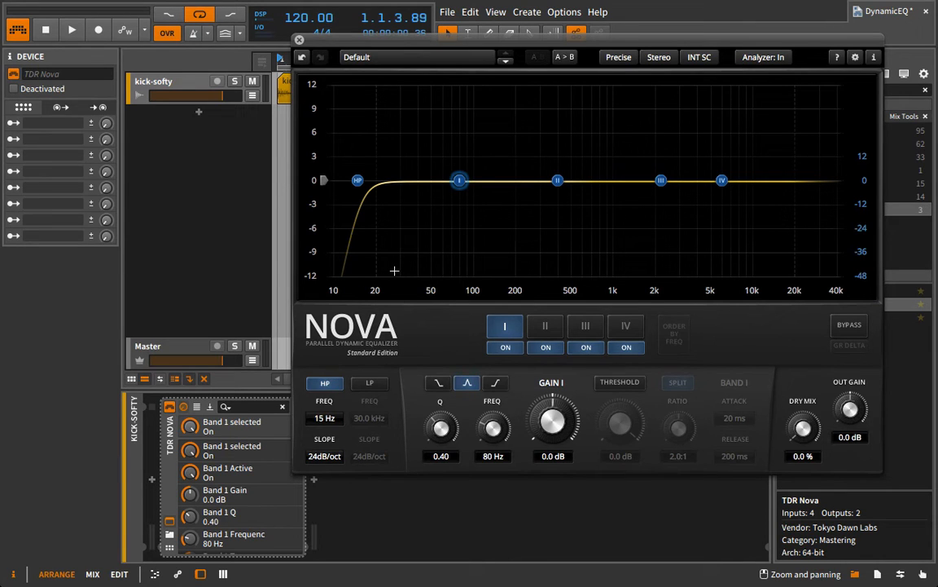
{"action": "key", "text": "space"}
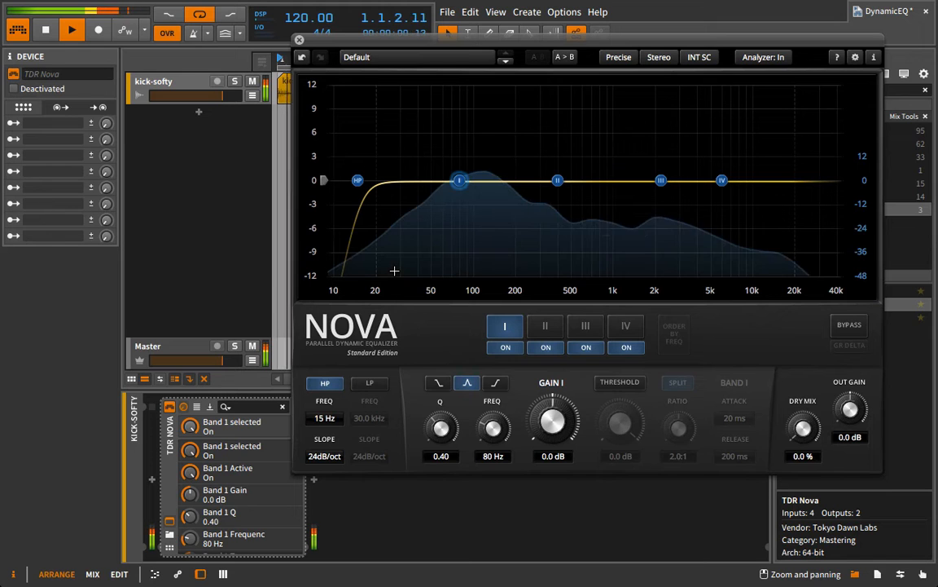
{"action": "mouse_move", "coordinate": [326, 419]}
{"action": "left_mouse_down"}
{"action": "mouse_move", "coordinate": [356, 420]}
{"action": "mouse_move", "coordinate": [405, 352]}
{"action": "mouse_move", "coordinate": [322, 354]}
{"action": "mouse_move", "coordinate": [327, 410]}
{"action": "left_mouse_up"}
{"action": "left_click", "coordinate": [335, 388]}
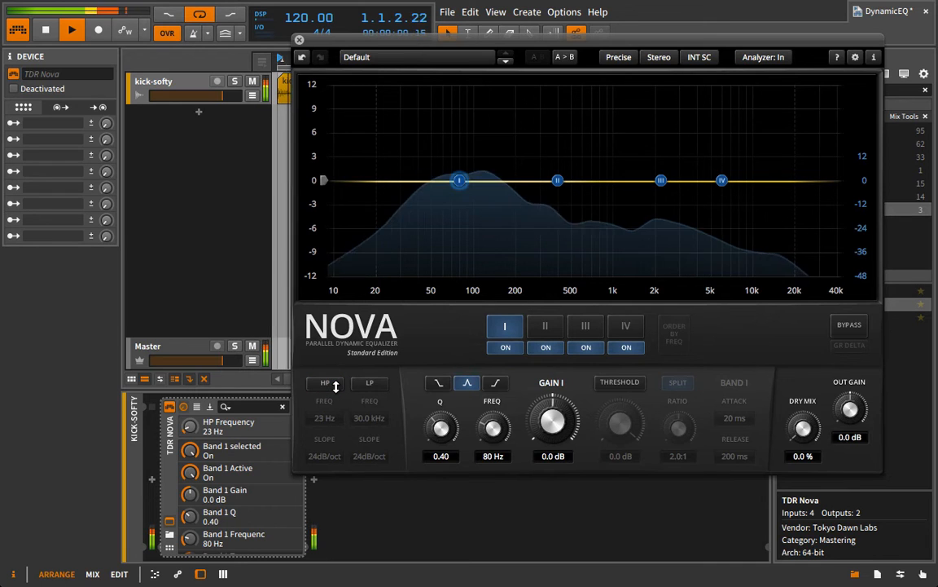
{"action": "left_click", "coordinate": [335, 388]}
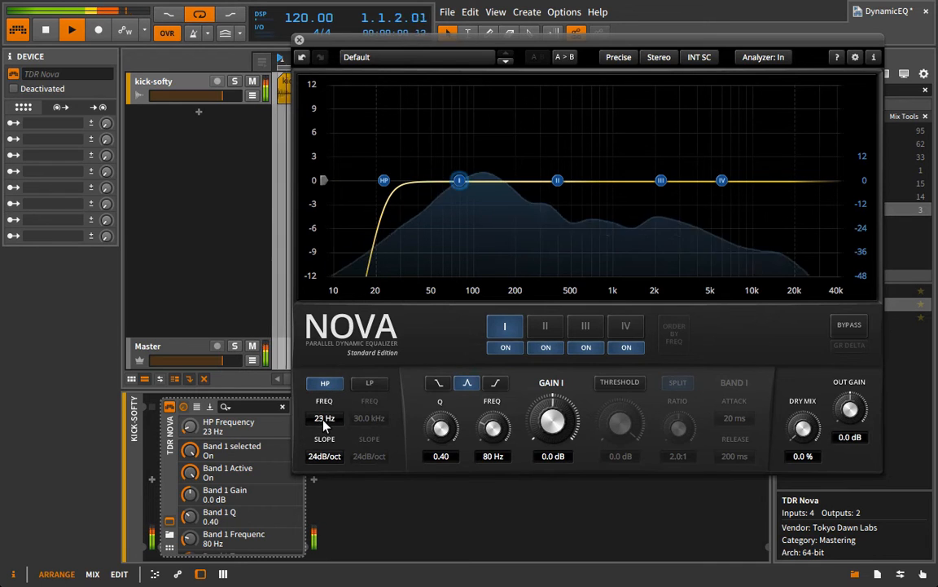
Step: Set the high-pass frequency to 28 Hz and compare the kick with the filter off and on
{"action": "scroll", "coordinate": [328, 420], "scroll_direction": "up", "scroll_amount": 4}
{"action": "scroll", "coordinate": [328, 420], "scroll_direction": "down", "scroll_amount": 2}
{"action": "scroll", "coordinate": [326, 422], "scroll_direction": "up", "scroll_amount": 3}
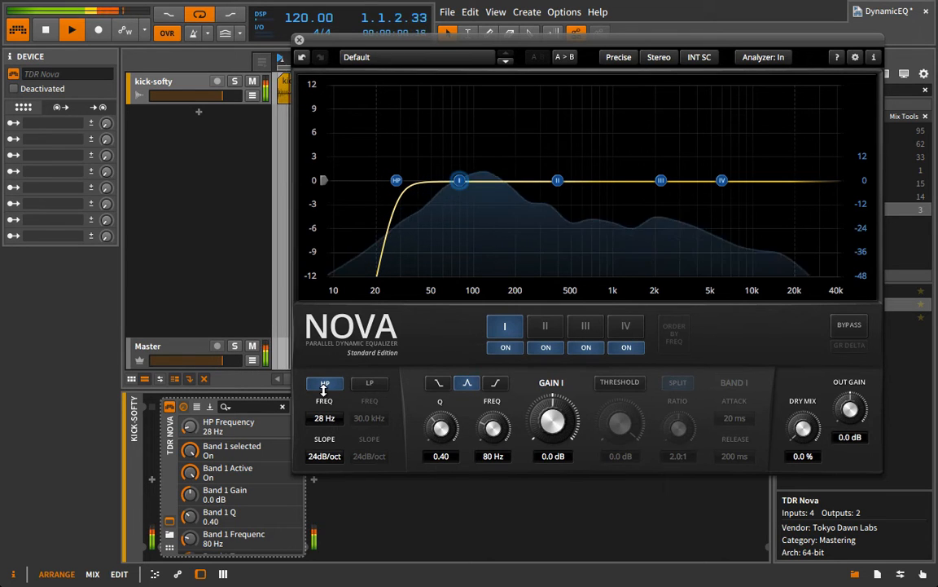
{"action": "left_click", "coordinate": [324, 386]}
{"action": "left_click", "coordinate": [324, 386]}
Step: Boost band I by about 1.7 dB at 49 Hz during playback and set the processing mode to Mono
{"action": "key", "text": "space"}
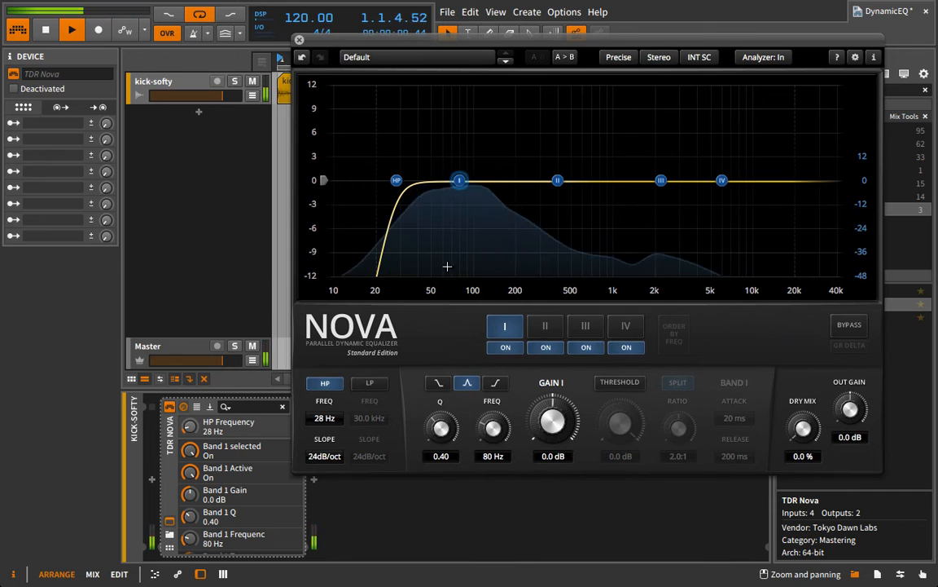
{"action": "left_click_drag", "start_coordinate": [460, 180], "coordinate": [426, 168]}
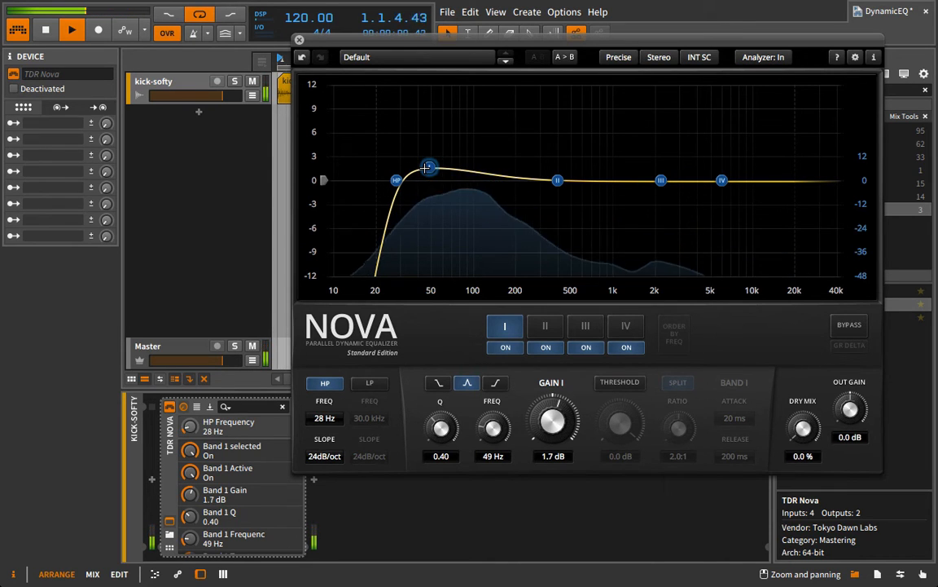
{"action": "key", "text": "space"}
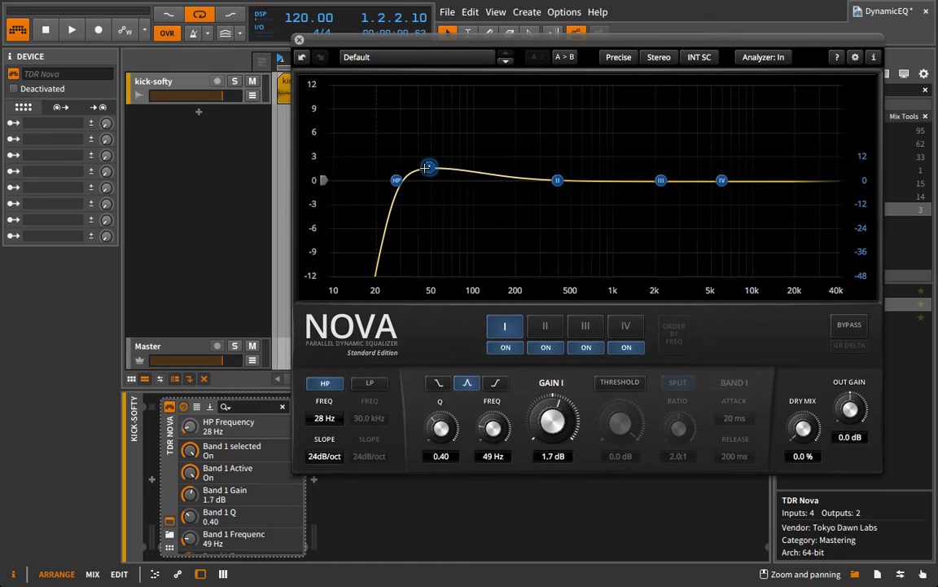
{"action": "left_click", "coordinate": [660, 57]}
{"action": "left_click", "coordinate": [623, 74]}
Step: Cut band II by about 3.1 dB at 172 Hz and shift band I to about 54 Hz with 1.8 dB gain
{"action": "key", "text": "space"}
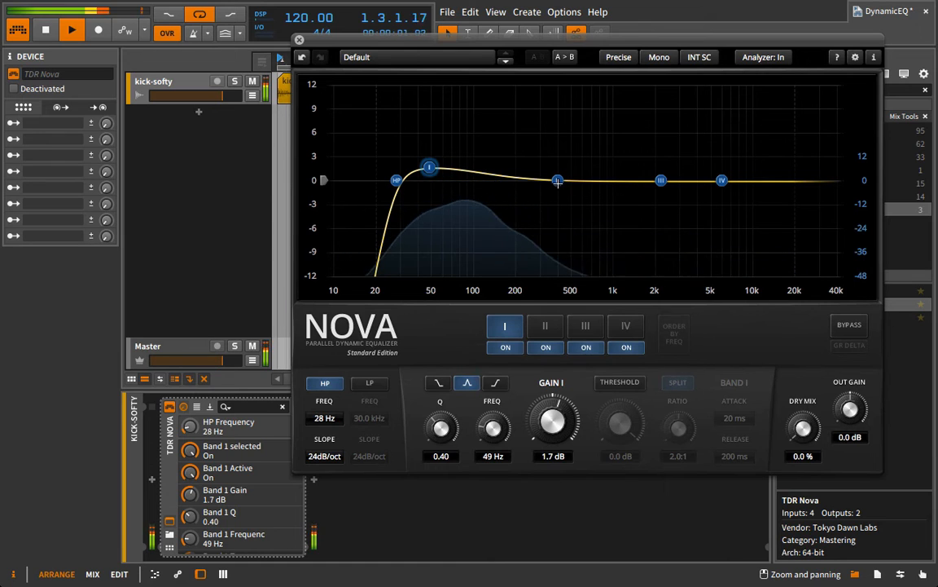
{"action": "left_click_drag", "start_coordinate": [558, 181], "coordinate": [505, 205]}
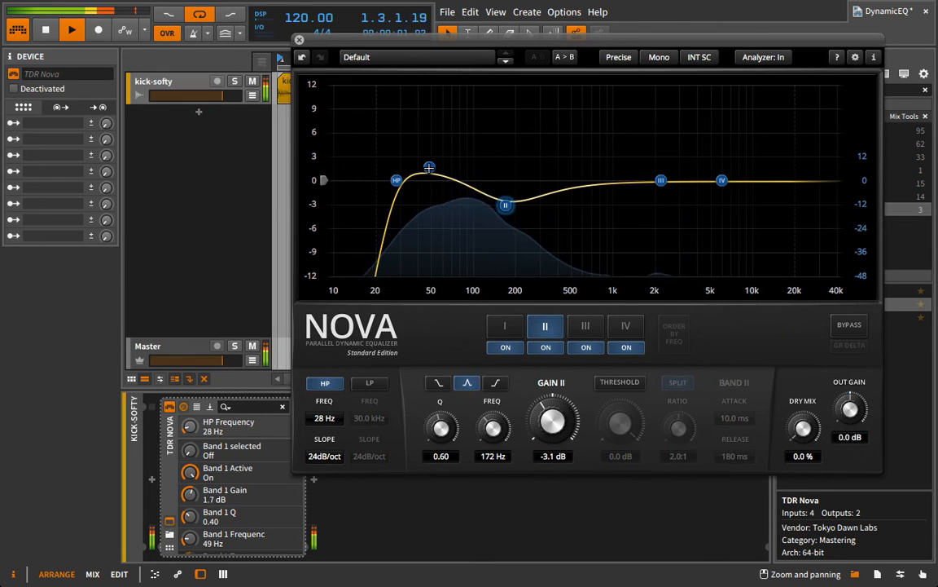
{"action": "mouse_move", "coordinate": [428, 167]}
{"action": "left_mouse_down"}
{"action": "mouse_move", "coordinate": [442, 157]}
{"action": "mouse_move", "coordinate": [435, 165]}
{"action": "left_mouse_up"}
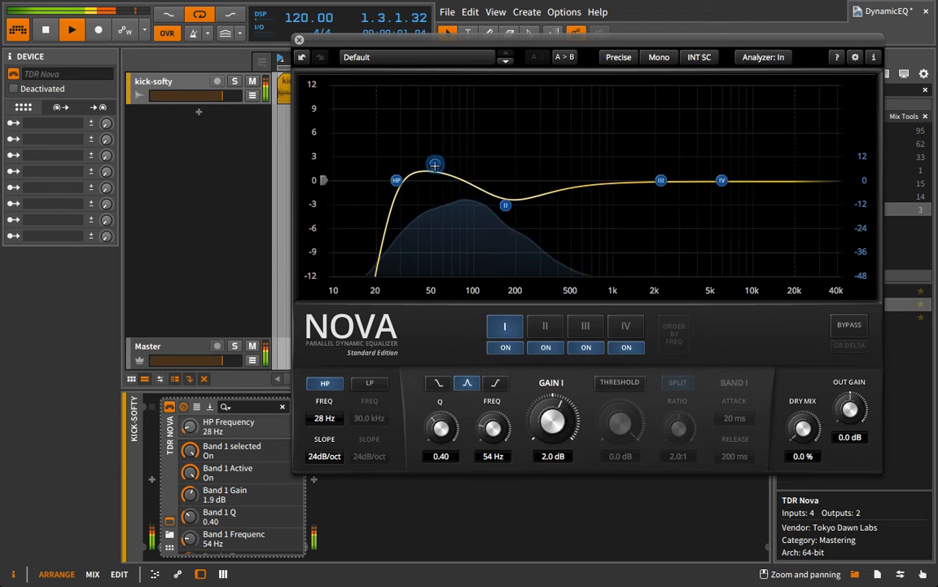
Step: Boost band III, compare it off and on, and adjust it to about 1.2 dB at 5.9 kHz
{"action": "left_click_drag", "start_coordinate": [661, 180], "coordinate": [702, 166]}
{"action": "left_click", "coordinate": [586, 347]}
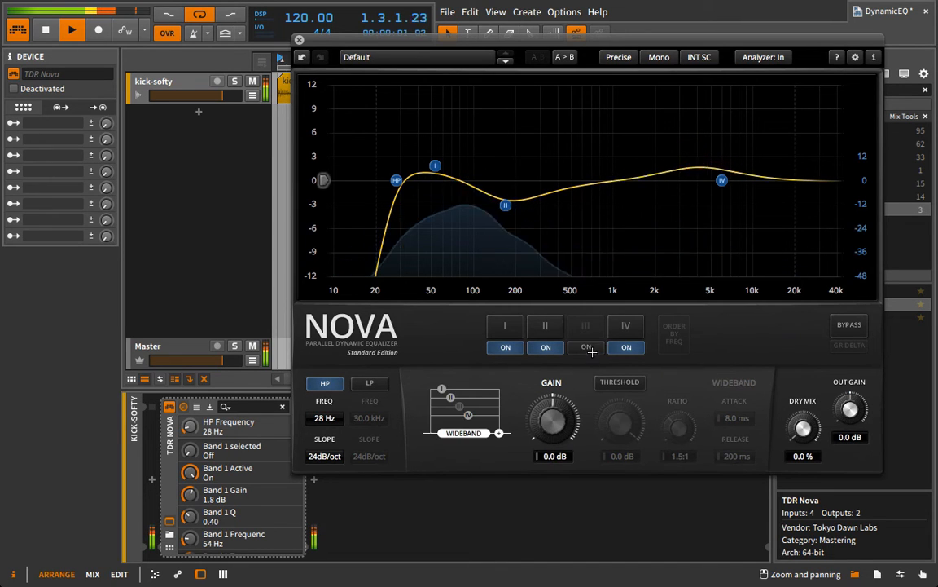
{"action": "left_click", "coordinate": [587, 347]}
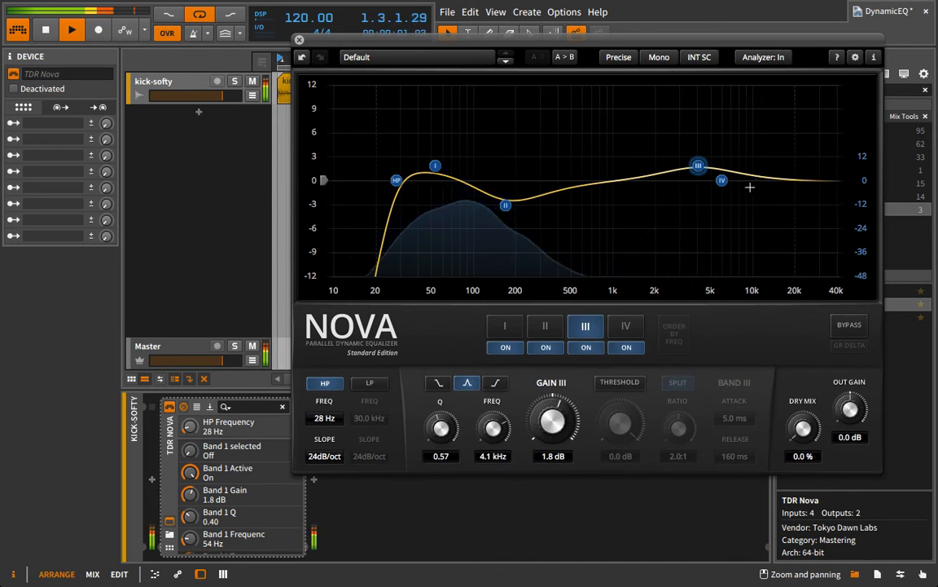
{"action": "left_click_drag", "start_coordinate": [700, 168], "coordinate": [712, 174]}
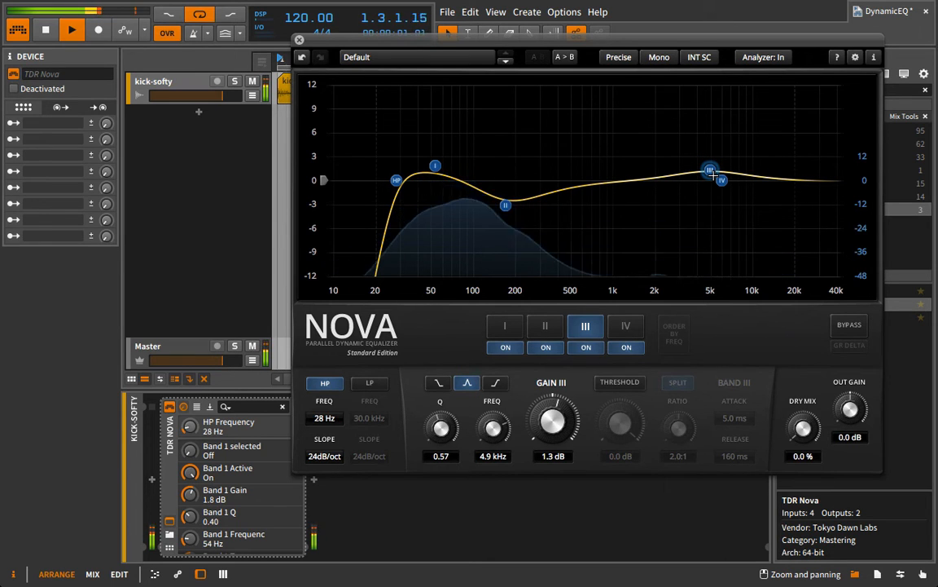
{"action": "left_click_drag", "start_coordinate": [711, 172], "coordinate": [732, 182]}
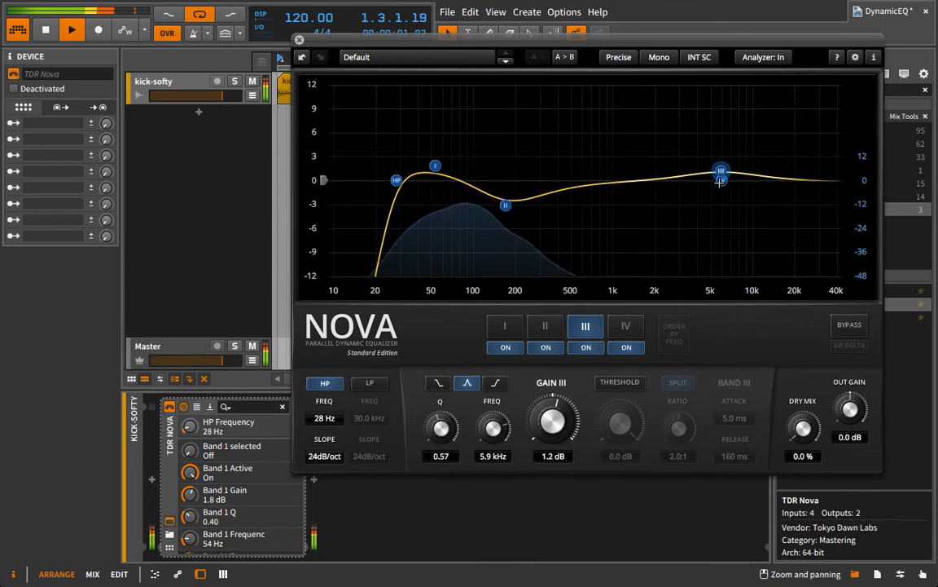
Step: Move band IV's frequency to about 1142 Hz and change its filter shape to a bell
{"action": "left_click", "coordinate": [722, 181]}
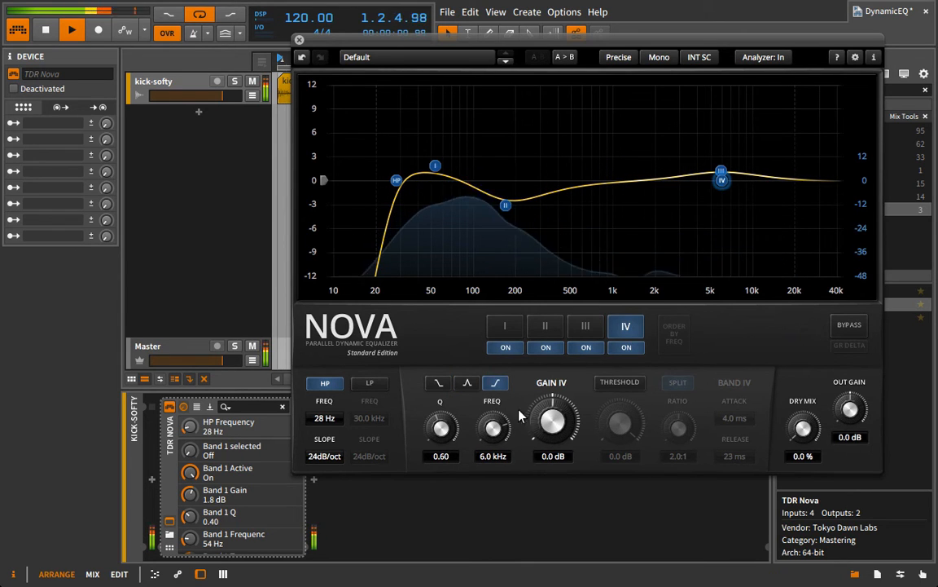
{"action": "left_click_drag", "start_coordinate": [493, 427], "coordinate": [468, 447]}
{"action": "left_click", "coordinate": [468, 383]}
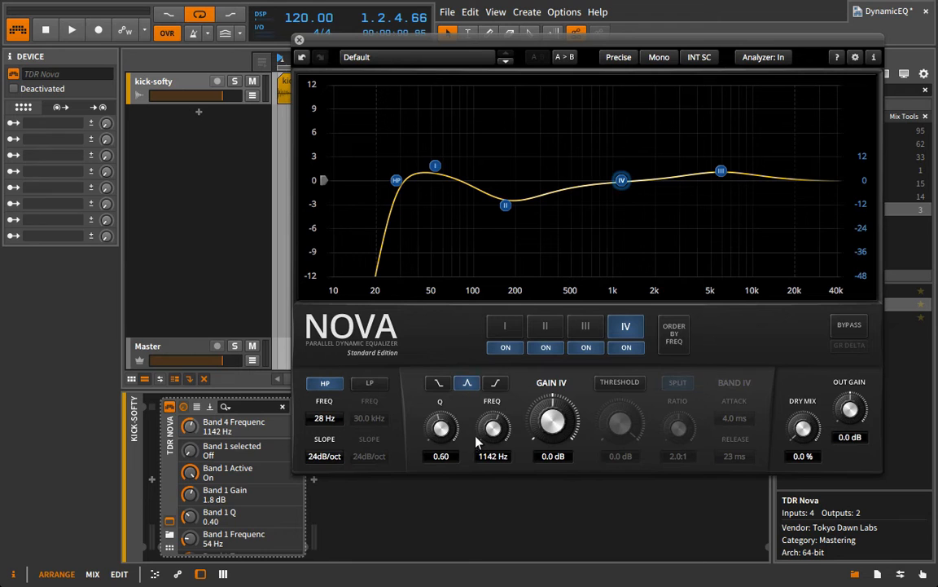
Step: Set band III's Q to 0.43 and gain to 1.9 dB, and compare the EQ against bypass during playback
{"action": "left_click", "coordinate": [721, 171]}
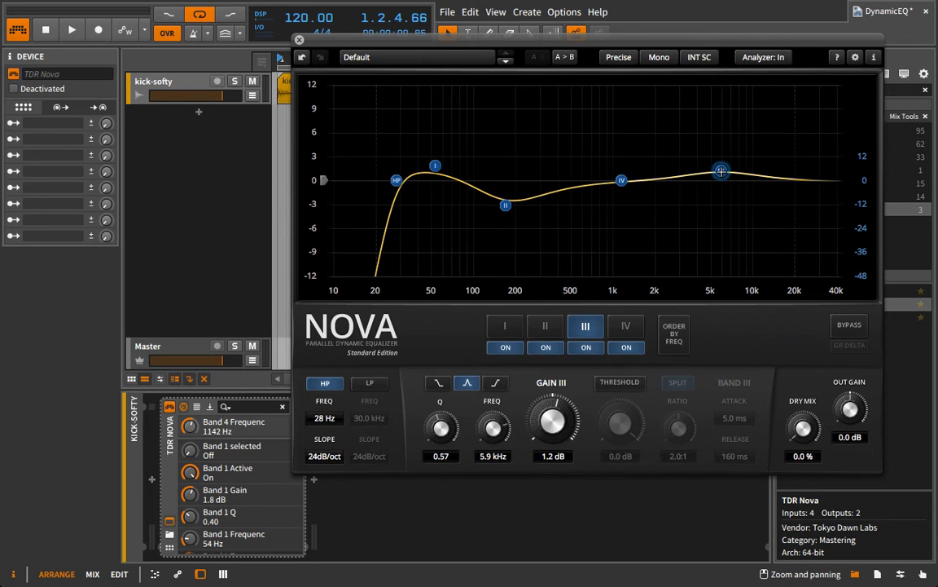
{"action": "key", "text": "space"}
{"action": "left_click_drag", "start_coordinate": [441, 428], "coordinate": [434, 467]}
{"action": "left_click", "coordinate": [555, 417]}
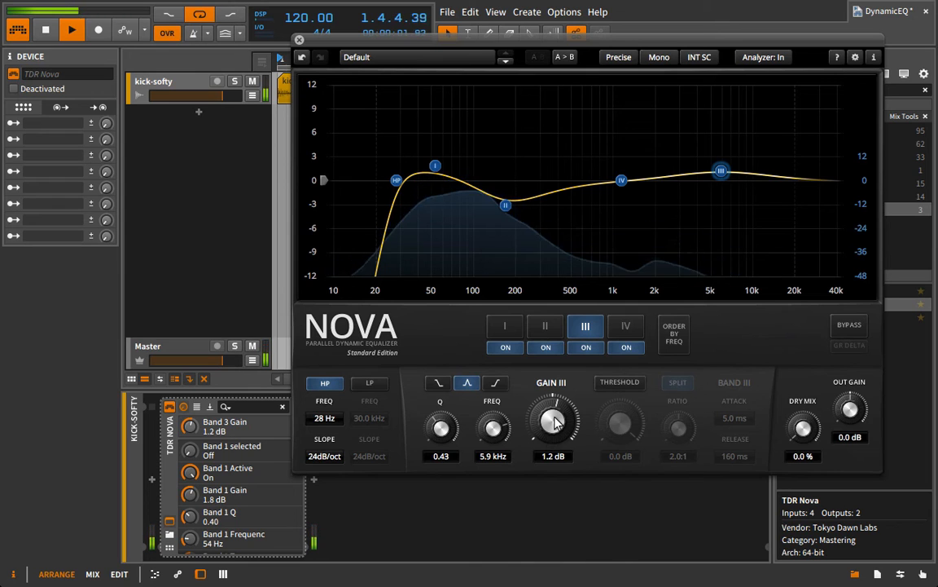
{"action": "left_click_drag", "start_coordinate": [555, 420], "coordinate": [556, 412]}
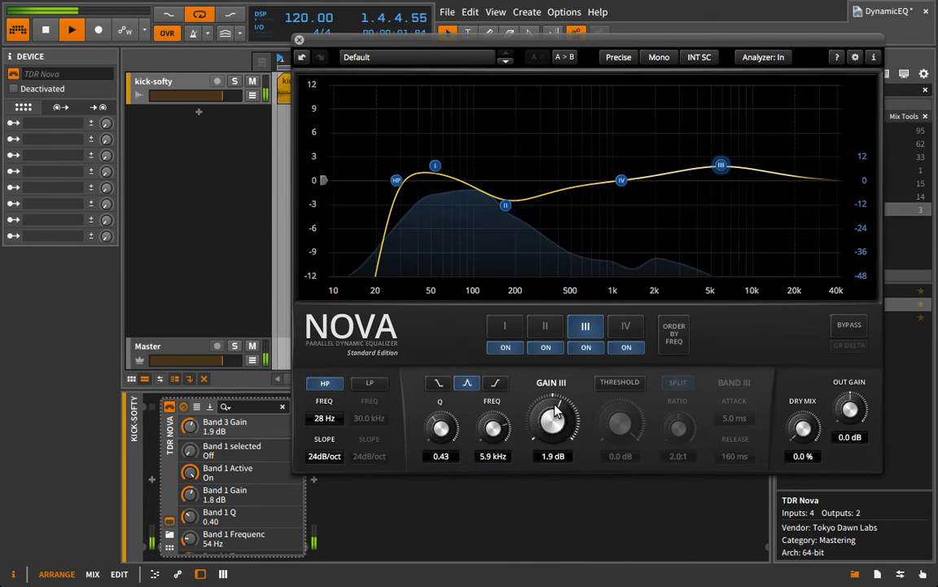
{"action": "left_click", "coordinate": [847, 326]}
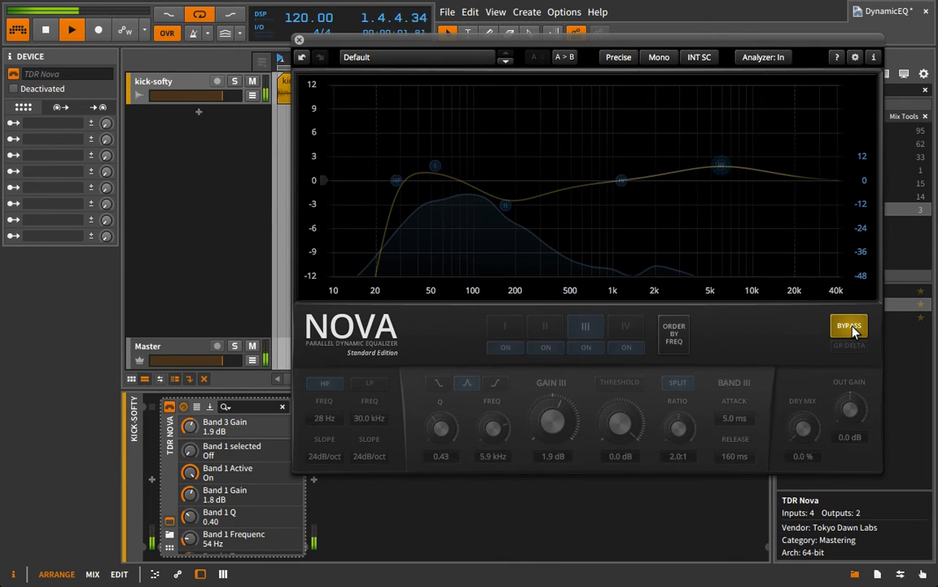
{"action": "left_click", "coordinate": [850, 327]}
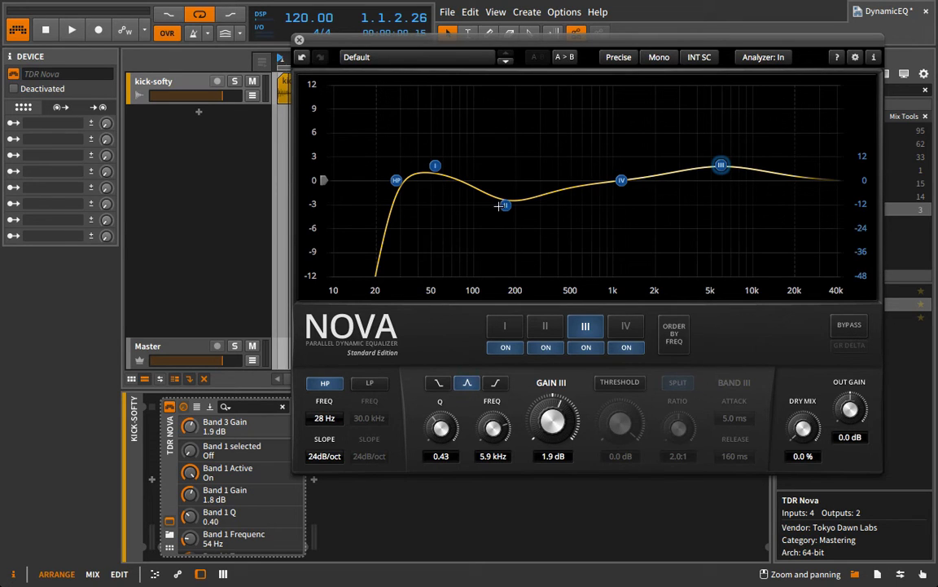
Step: Move band IV to about 900 Hz with a gain of 0.2 dB
{"action": "left_click", "coordinate": [546, 327]}
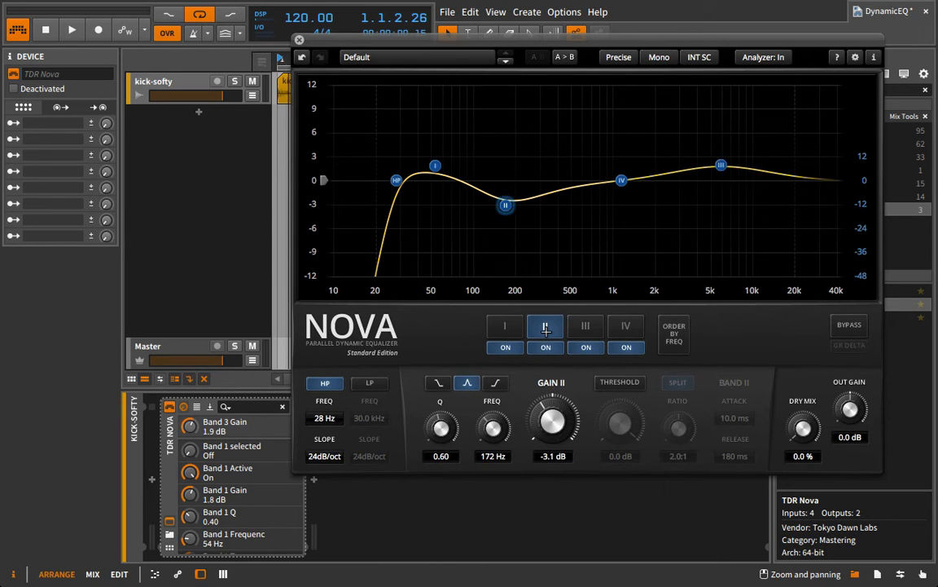
{"action": "left_click", "coordinate": [626, 326]}
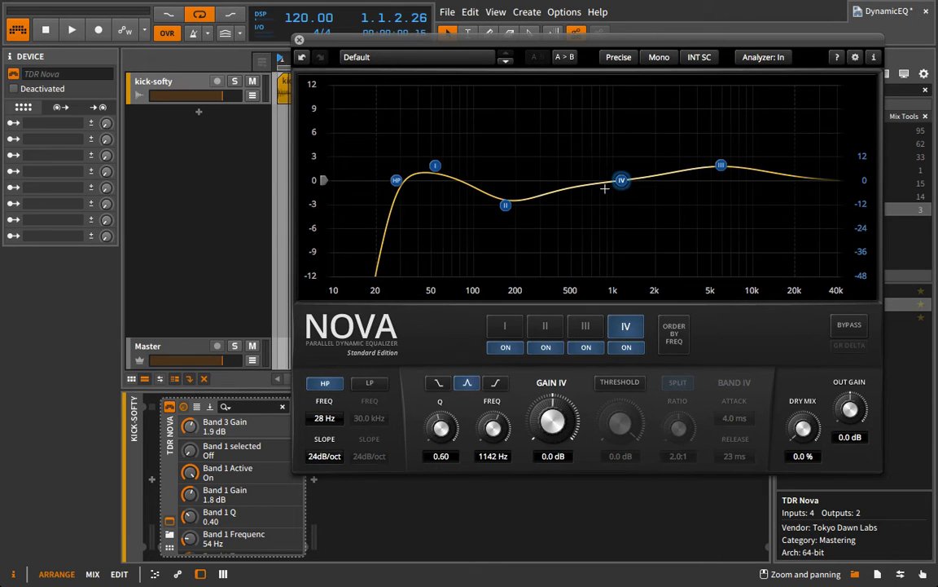
{"action": "left_click_drag", "start_coordinate": [622, 180], "coordinate": [607, 178]}
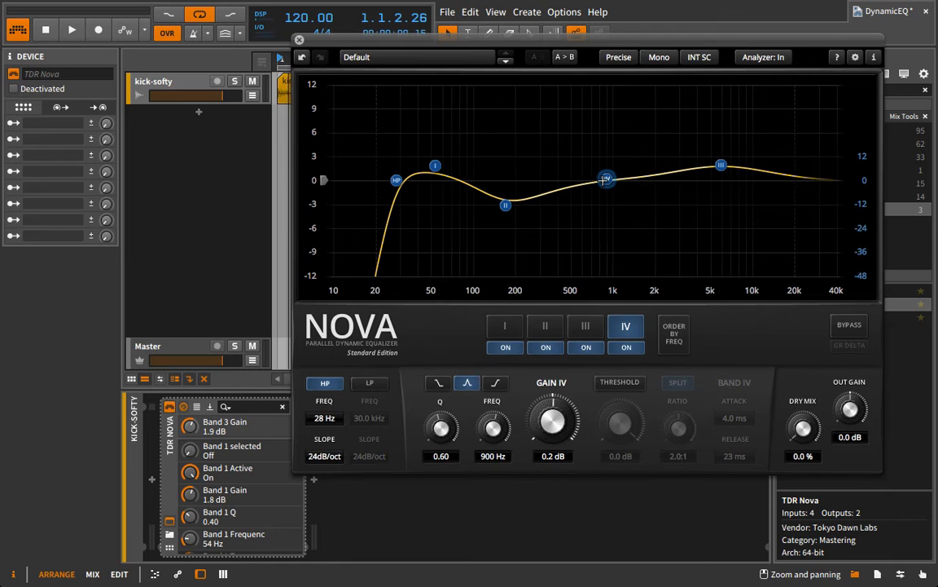
Step: Enable the dynamic threshold on band II and lower it to -16.7 dB while the loop plays
{"action": "left_click", "coordinate": [506, 205]}
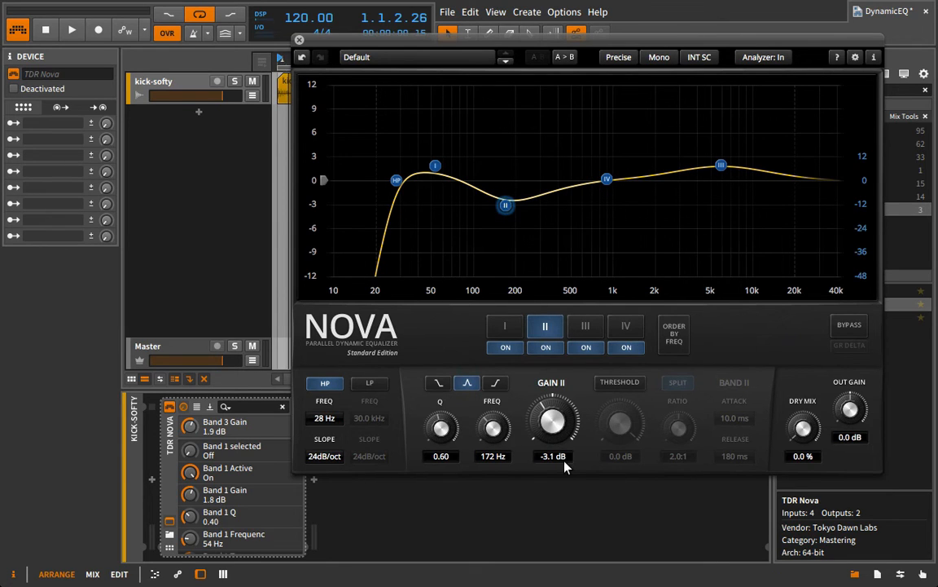
{"action": "left_click", "coordinate": [619, 382]}
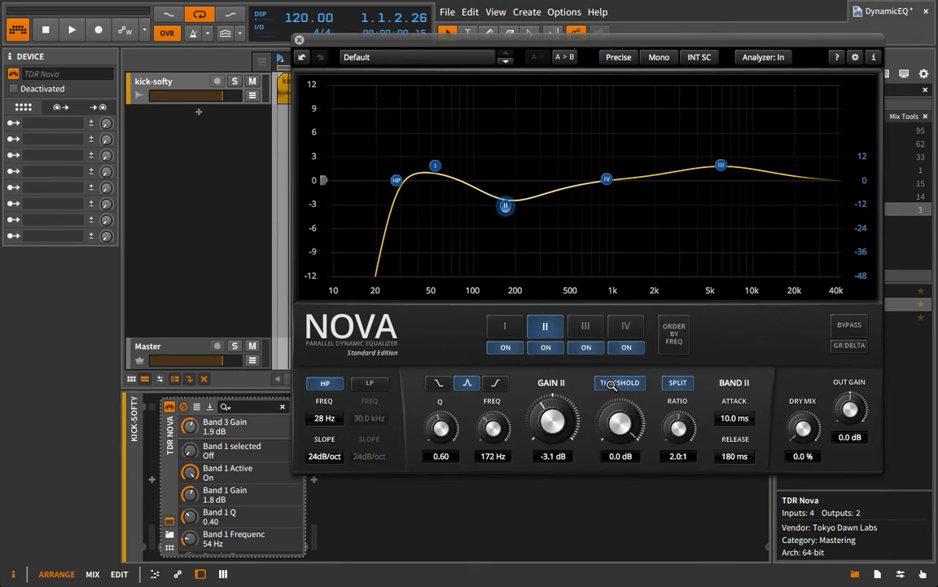
{"action": "key", "text": "space"}
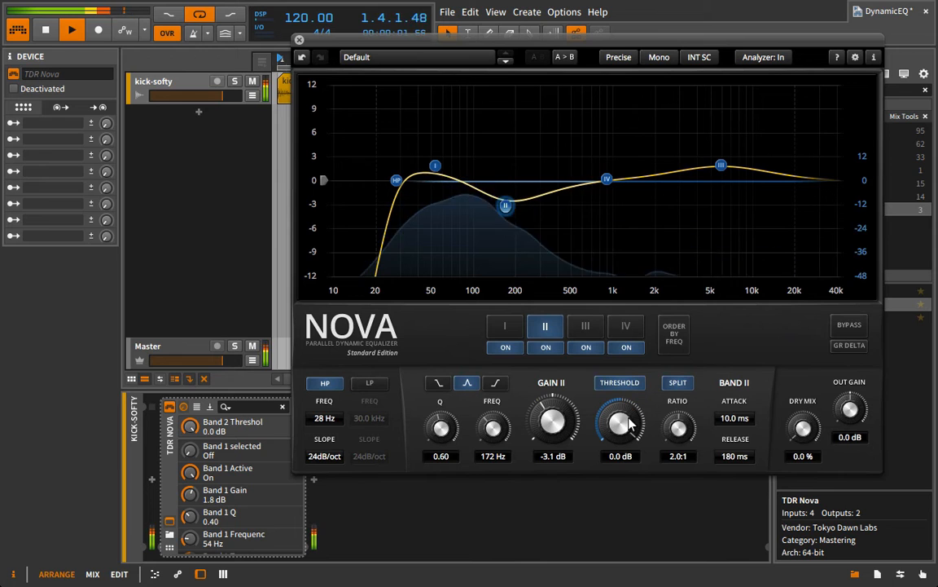
{"action": "left_click_drag", "start_coordinate": [628, 423], "coordinate": [597, 559]}
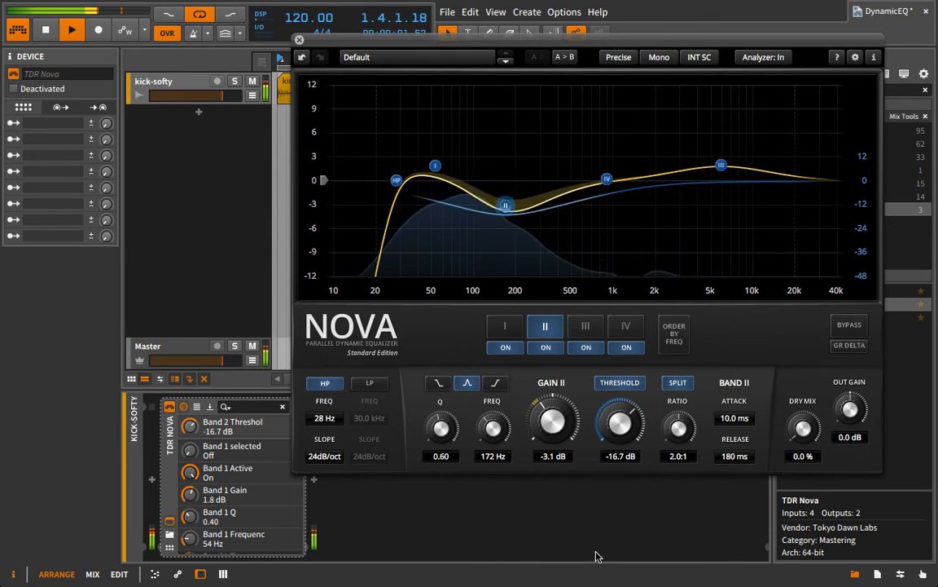
Step: Set band II's Q to 1.07, its attack to 0.10 ms and its release to 21 ms
{"action": "left_click_drag", "start_coordinate": [445, 438], "coordinate": [431, 383]}
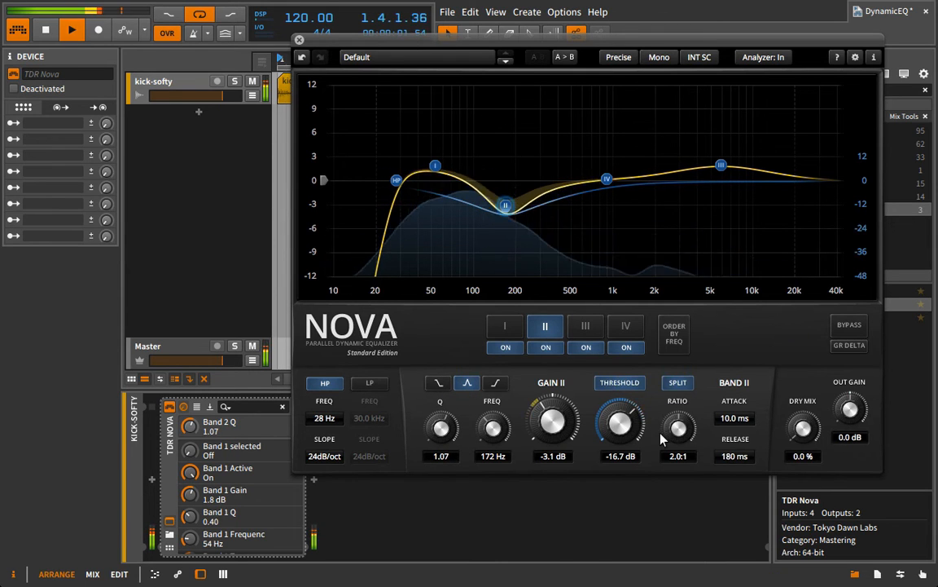
{"action": "left_click_drag", "start_coordinate": [736, 421], "coordinate": [519, 480]}
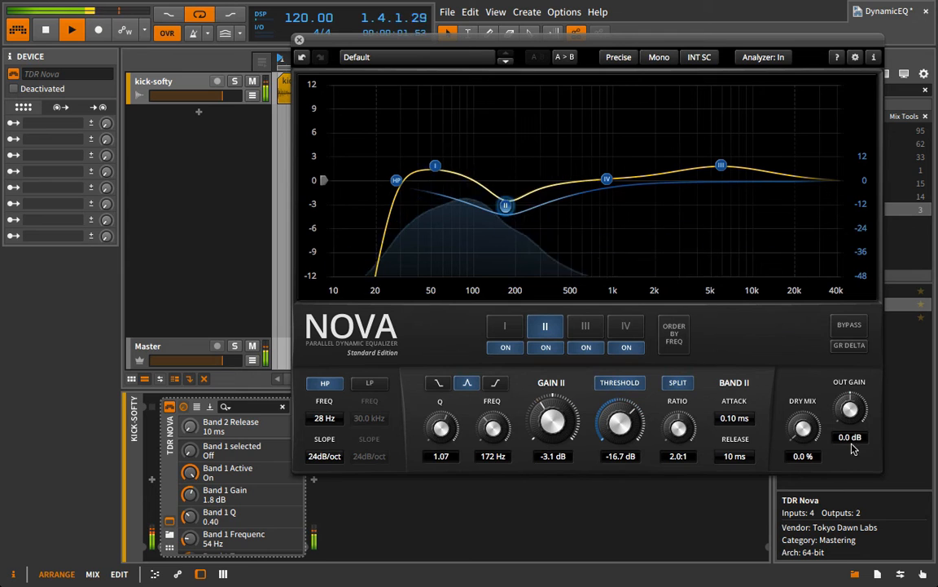
{"action": "left_click_drag", "start_coordinate": [733, 458], "coordinate": [793, 456]}
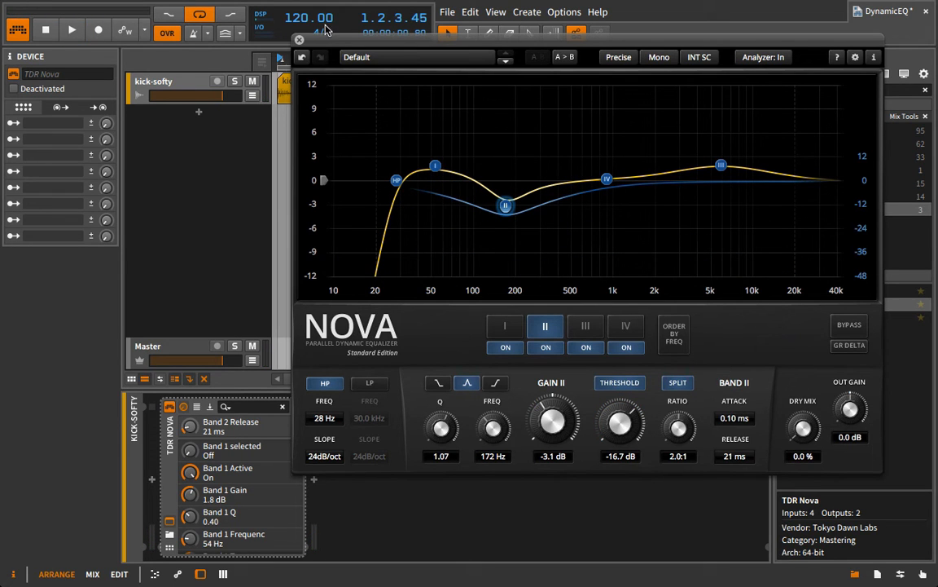
Step: Play the kick loop and compare the sound with band II switched off and on
{"action": "left_click_drag", "start_coordinate": [330, 39], "coordinate": [393, 102]}
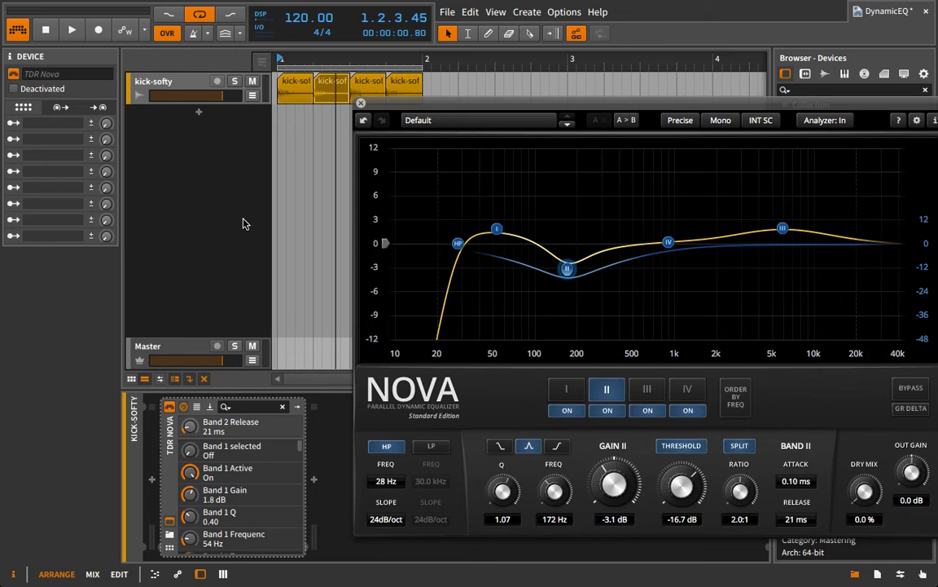
{"action": "key", "text": "space"}
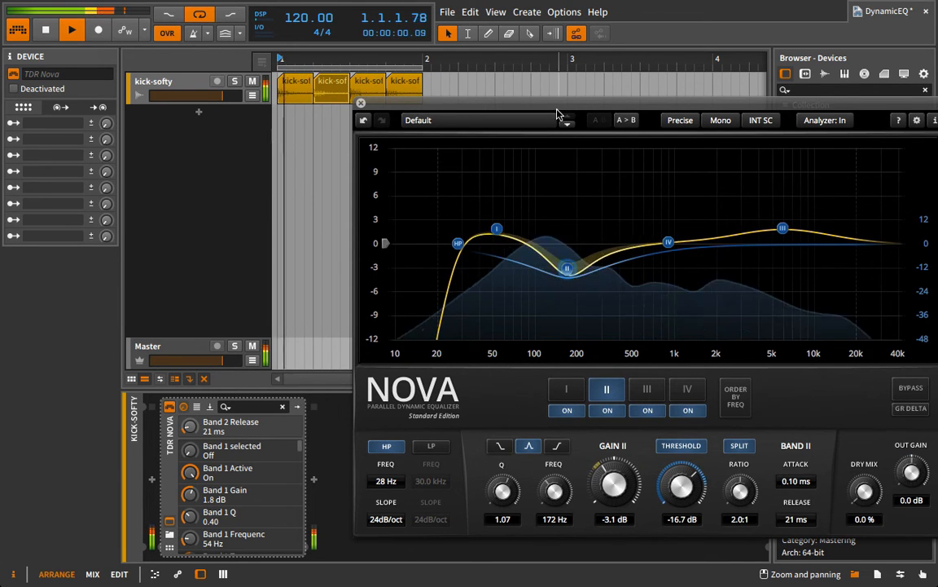
{"action": "left_click_drag", "start_coordinate": [500, 103], "coordinate": [386, 34]}
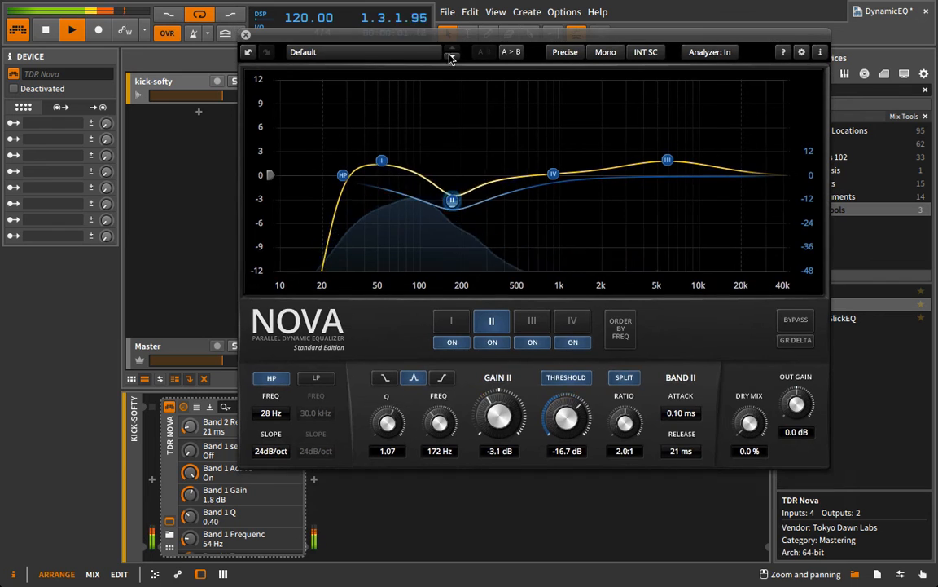
{"action": "left_click", "coordinate": [492, 342]}
{"action": "left_click", "coordinate": [490, 344]}
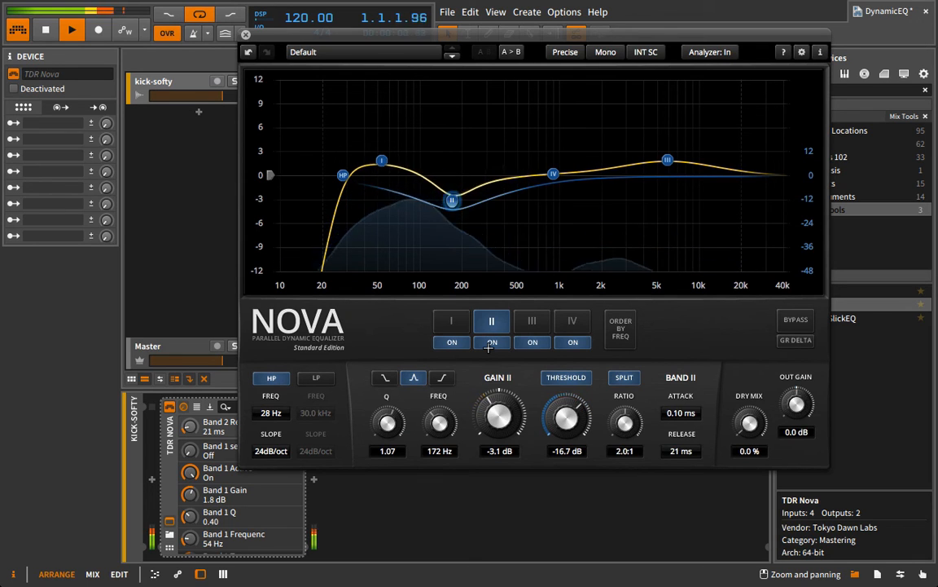
{"action": "key", "text": "space"}
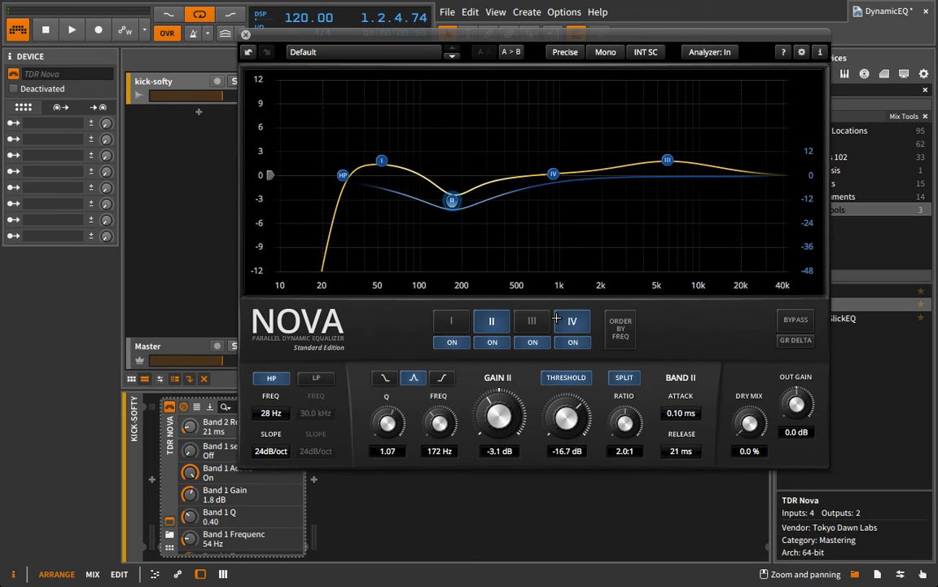
Step: Enable the threshold on band IV during playback, with a Q of 0.28 and a threshold of -19.7 dB
{"action": "left_click", "coordinate": [553, 173]}
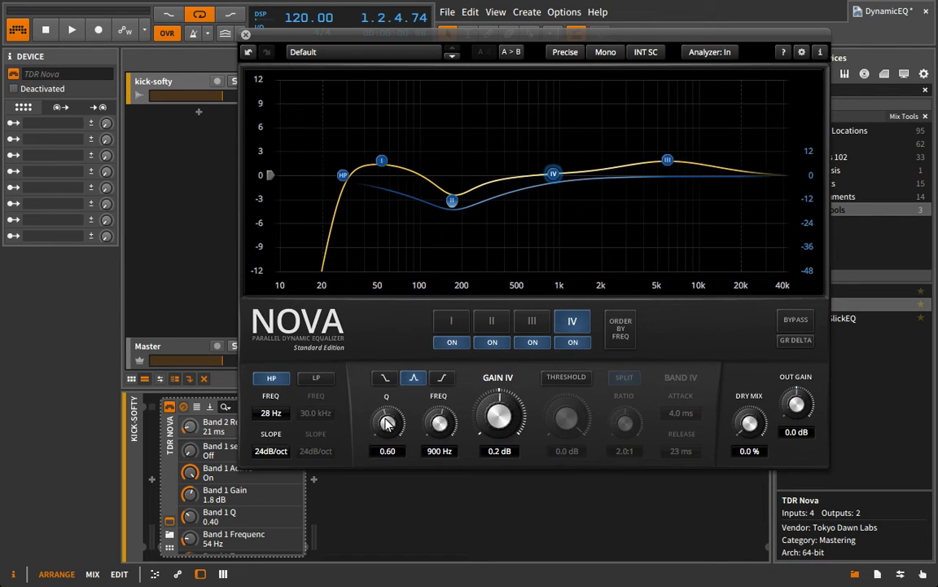
{"action": "key", "text": "space"}
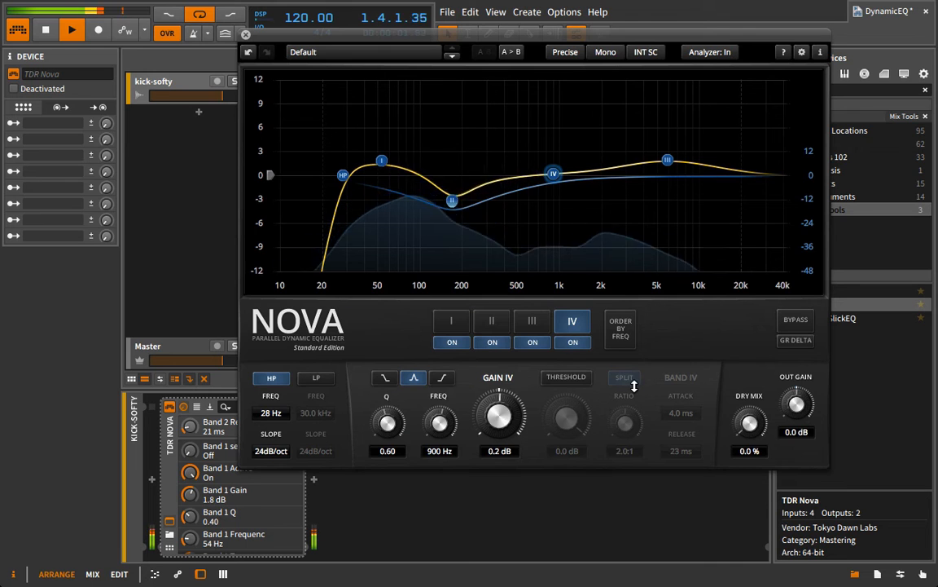
{"action": "left_click", "coordinate": [555, 376]}
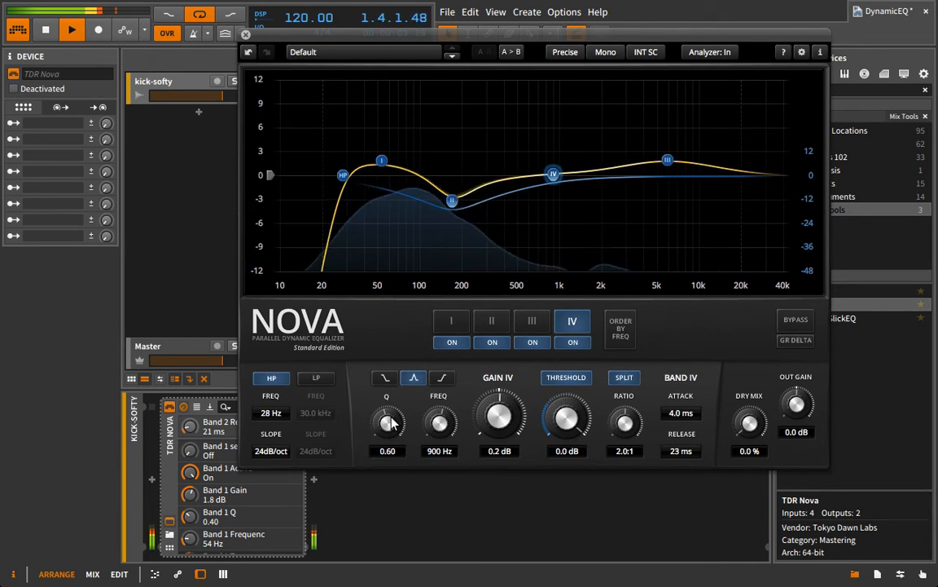
{"action": "left_click_drag", "start_coordinate": [395, 421], "coordinate": [363, 494]}
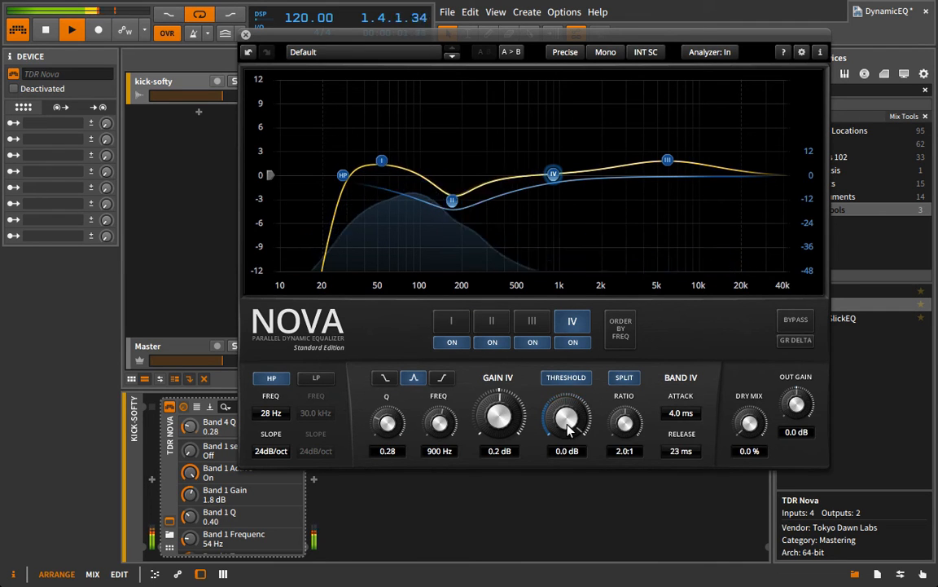
{"action": "left_click_drag", "start_coordinate": [561, 419], "coordinate": [532, 574]}
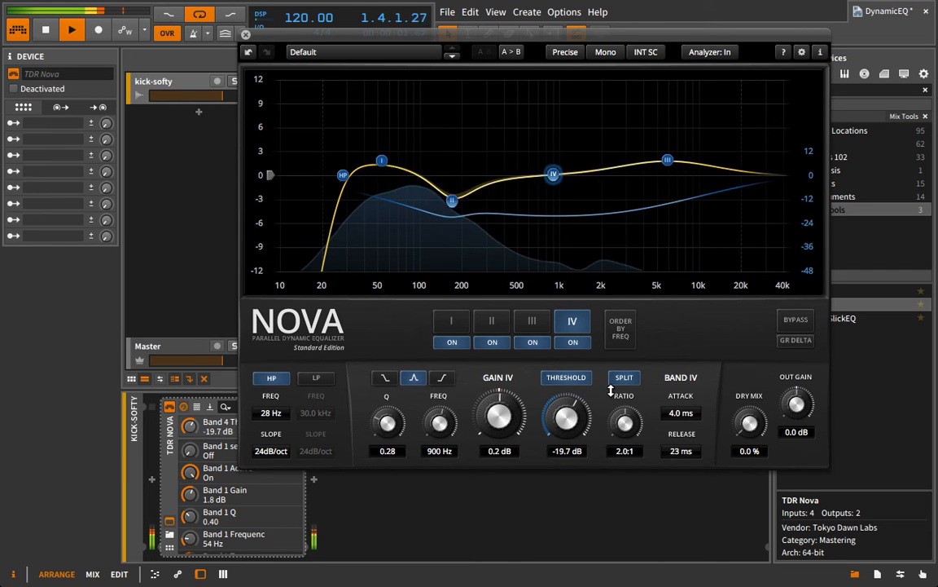
Step: Match band IV's dynamics timing to band II, with a 0.10 ms attack and a 21 ms release
{"action": "left_click", "coordinate": [492, 322]}
{"action": "left_click", "coordinate": [581, 321]}
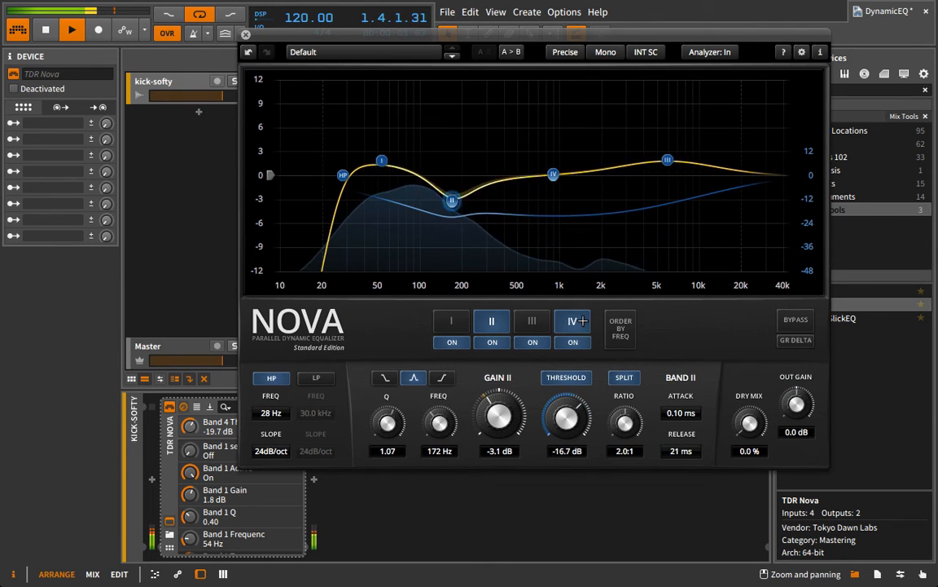
{"action": "left_click", "coordinate": [492, 324]}
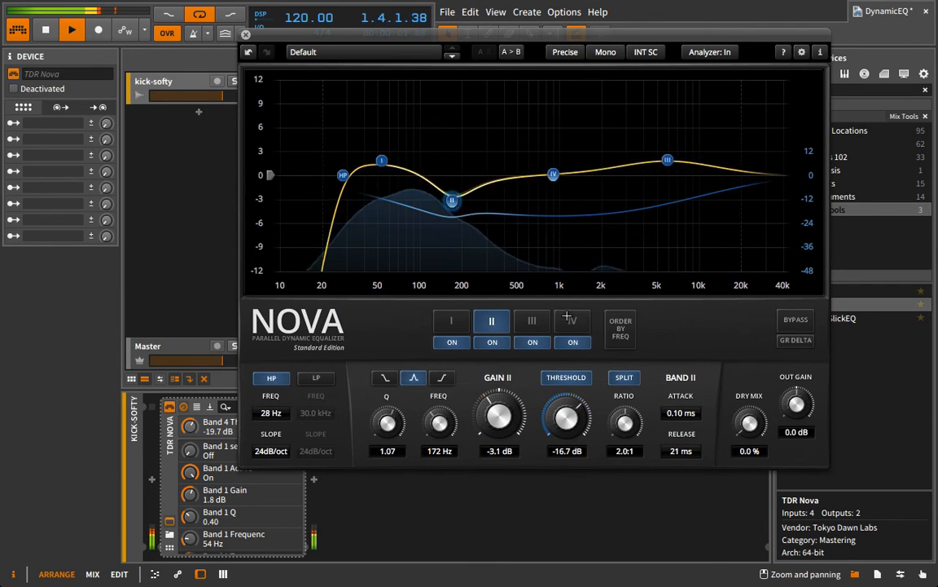
{"action": "left_click", "coordinate": [576, 321]}
{"action": "double_click", "coordinate": [680, 412]}
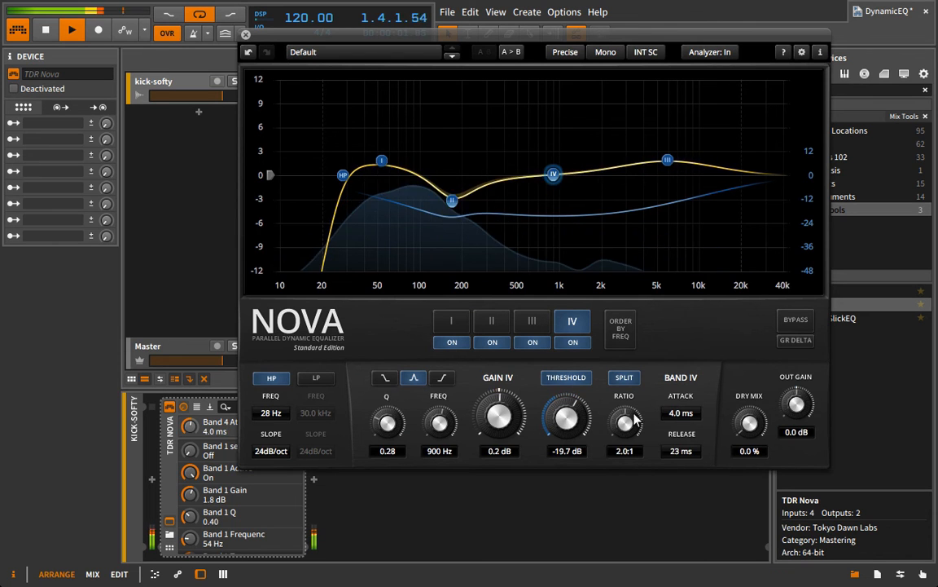
{"action": "left_click", "coordinate": [496, 320]}
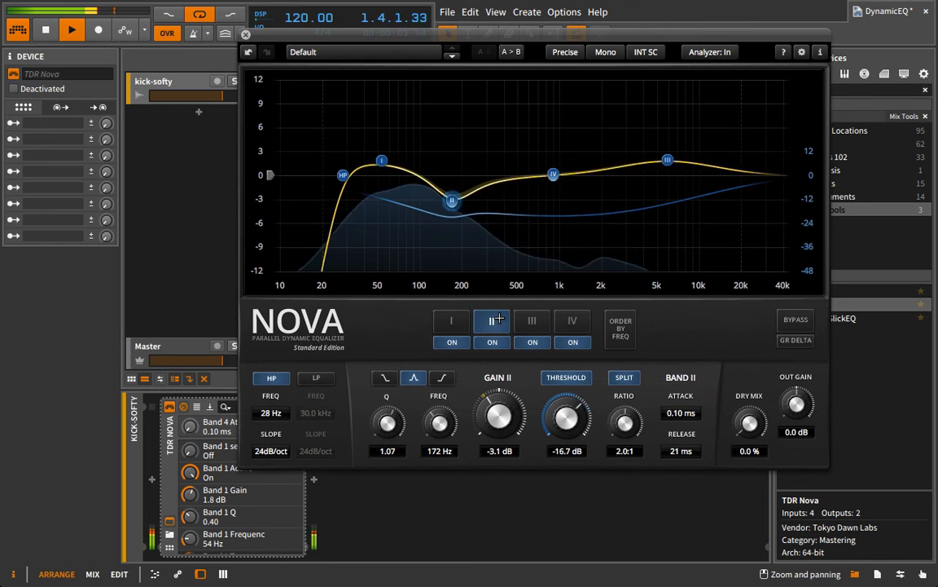
{"action": "left_click", "coordinate": [572, 321]}
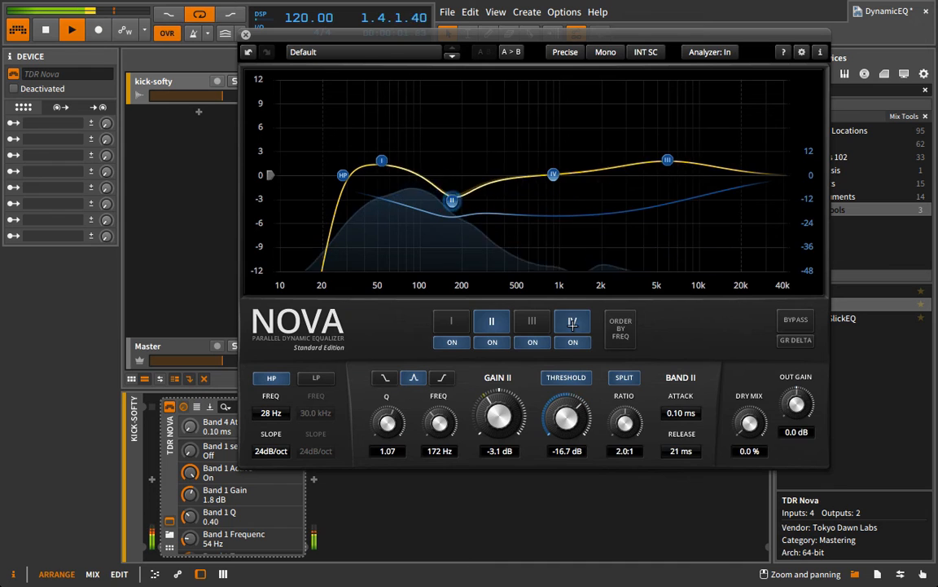
{"action": "left_click", "coordinate": [680, 452]}
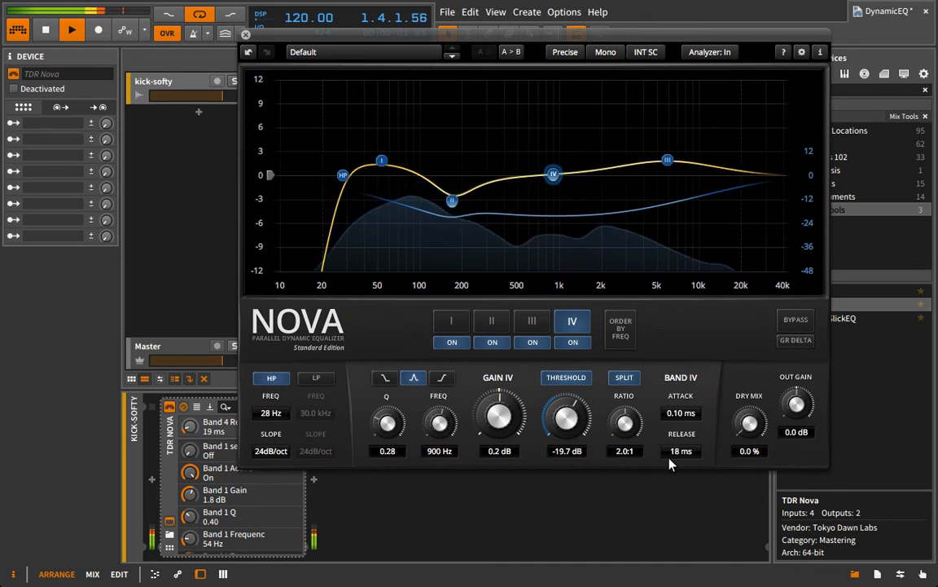
{"action": "mouse_move", "coordinate": [669, 465]}
{"action": "left_mouse_down"}
{"action": "mouse_move", "coordinate": [672, 450]}
{"action": "mouse_move", "coordinate": [673, 475]}
{"action": "mouse_move", "coordinate": [684, 475]}
{"action": "left_mouse_up"}
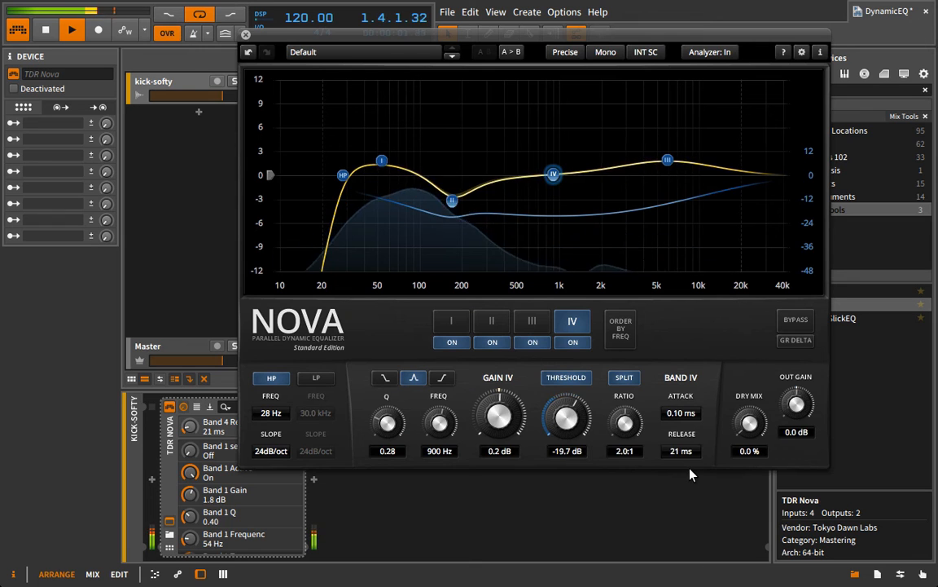
Step: Raise band III to about 2.9 dB at 6.4 kHz and compare the EQ against bypass
{"action": "left_click_drag", "start_coordinate": [668, 161], "coordinate": [673, 151]}
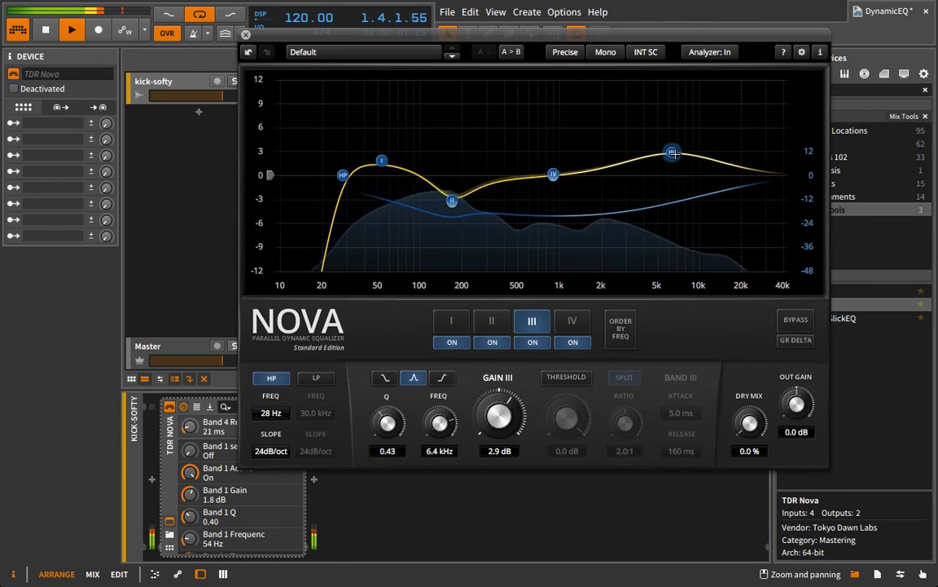
{"action": "left_click", "coordinate": [796, 321]}
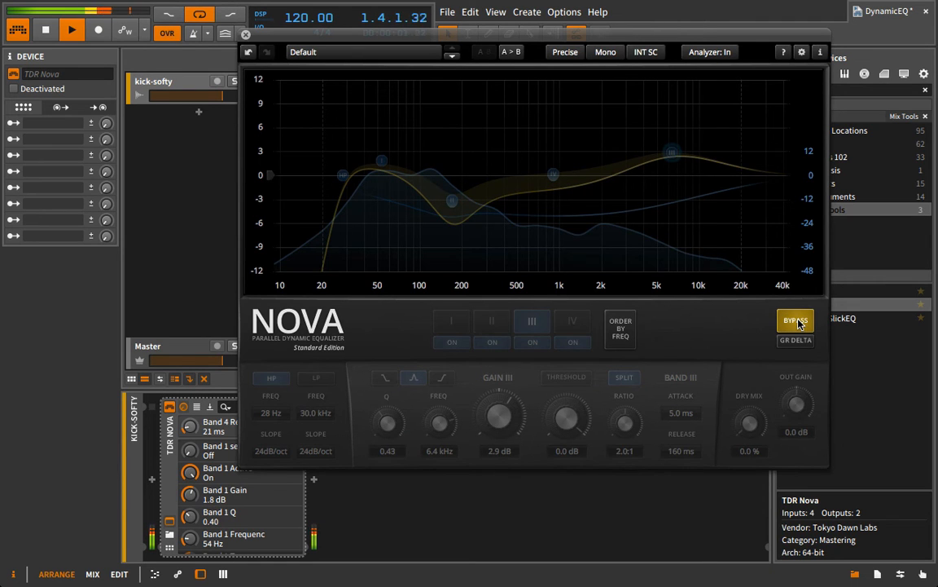
{"action": "left_click", "coordinate": [797, 321]}
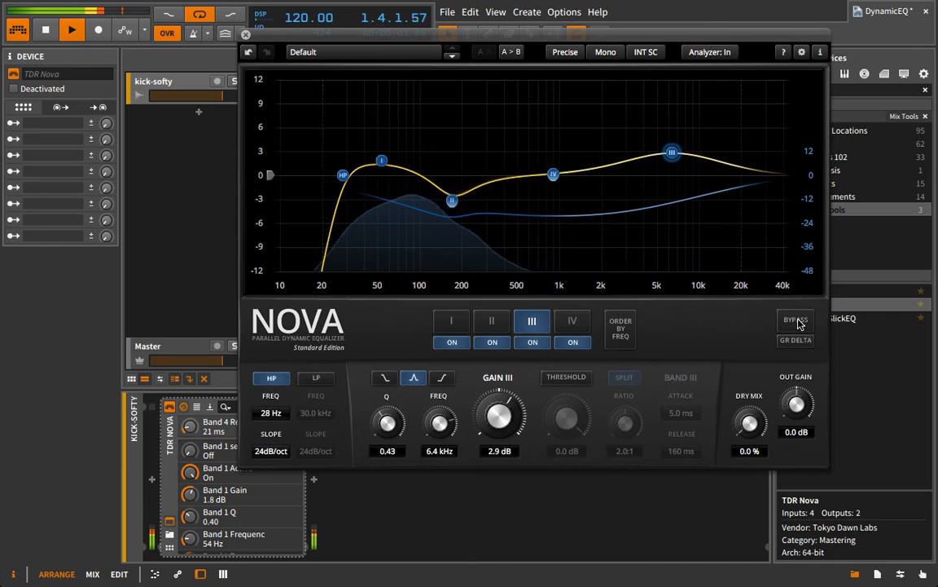
Step: Set band I to about 2.9 dB at 51 Hz and lower band II's gain to about -3.6 dB
{"action": "left_click_drag", "start_coordinate": [382, 162], "coordinate": [385, 155]}
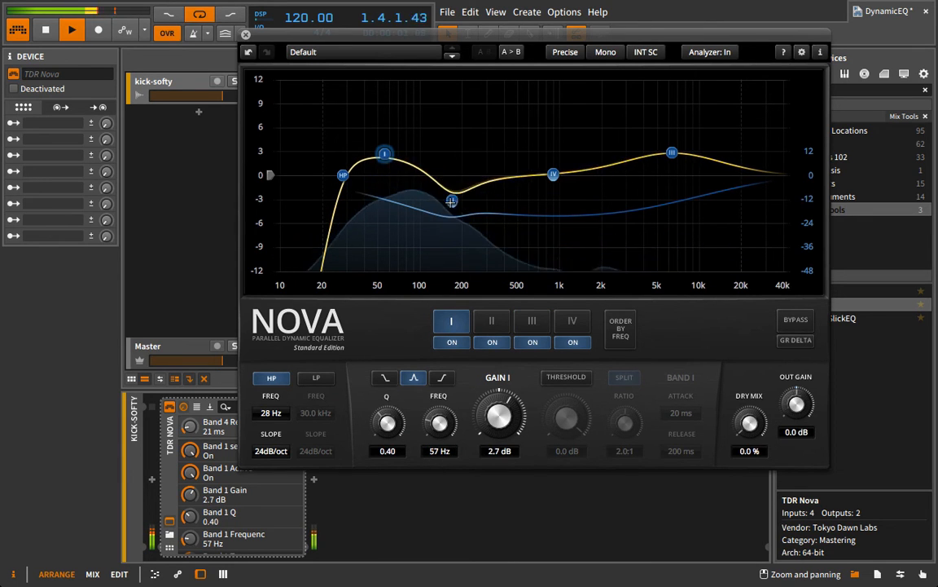
{"action": "mouse_move", "coordinate": [452, 200]}
{"action": "left_mouse_down"}
{"action": "mouse_move", "coordinate": [460, 192]}
{"action": "mouse_move", "coordinate": [451, 205]}
{"action": "left_mouse_up"}
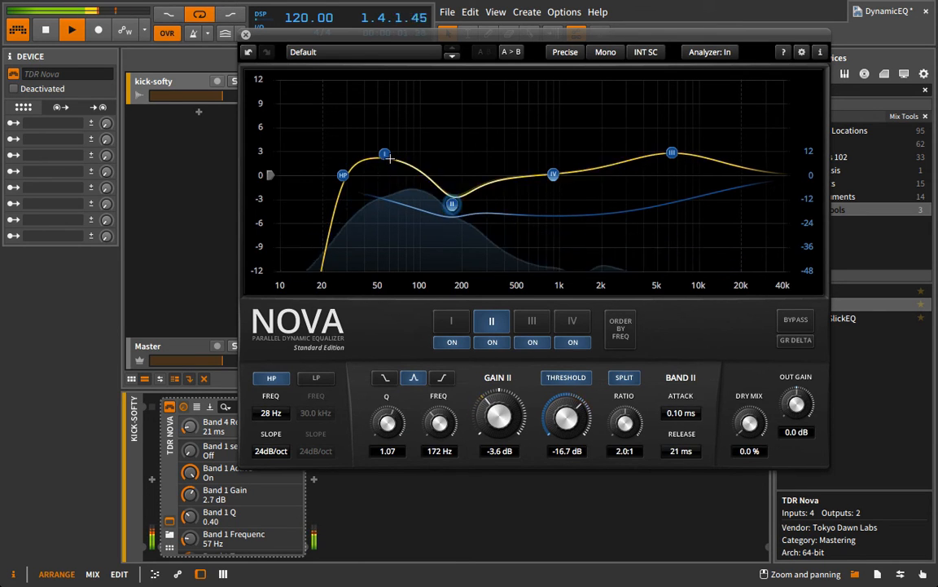
{"action": "mouse_move", "coordinate": [389, 158]}
{"action": "left_mouse_down"}
{"action": "mouse_move", "coordinate": [387, 140]}
{"action": "mouse_move", "coordinate": [381, 155]}
{"action": "left_mouse_up"}
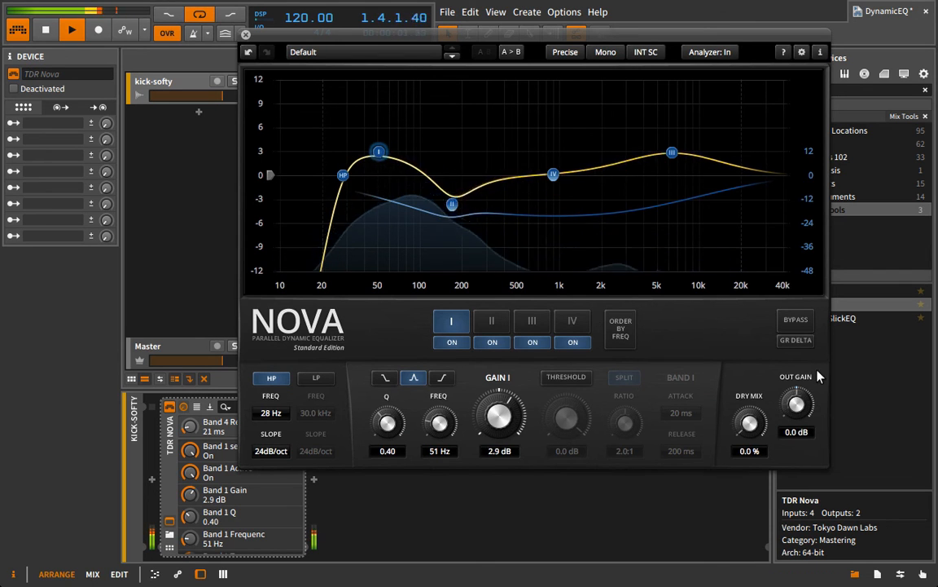
Step: Compare the kick-softy track's output level on its channel meter with the EQ bypassed and active
{"action": "left_click", "coordinate": [796, 320]}
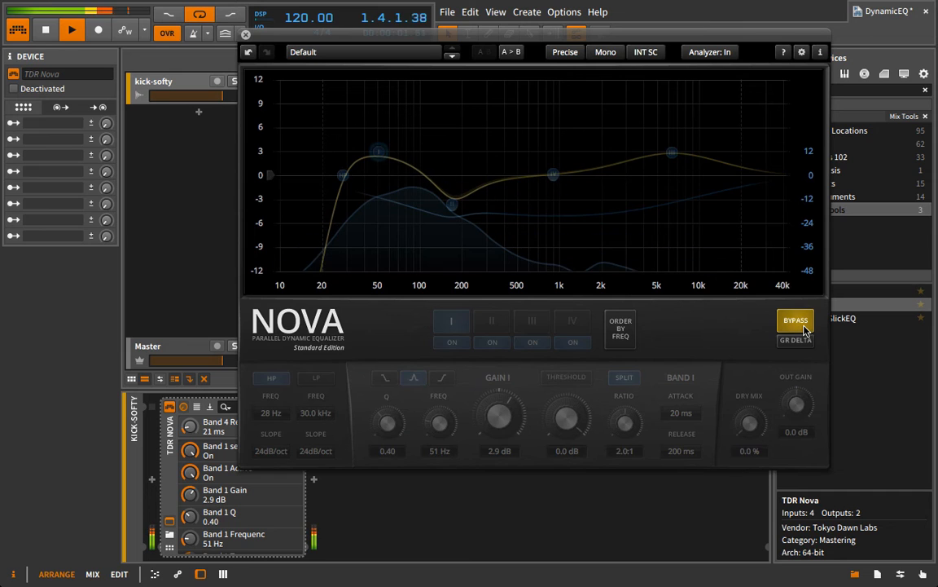
{"action": "left_click", "coordinate": [245, 34]}
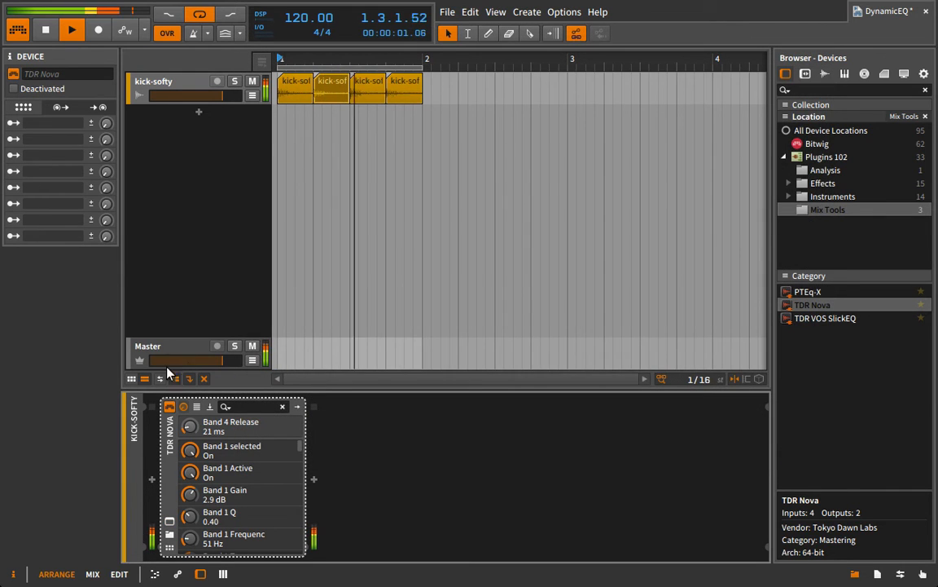
{"action": "left_click", "coordinate": [173, 83]}
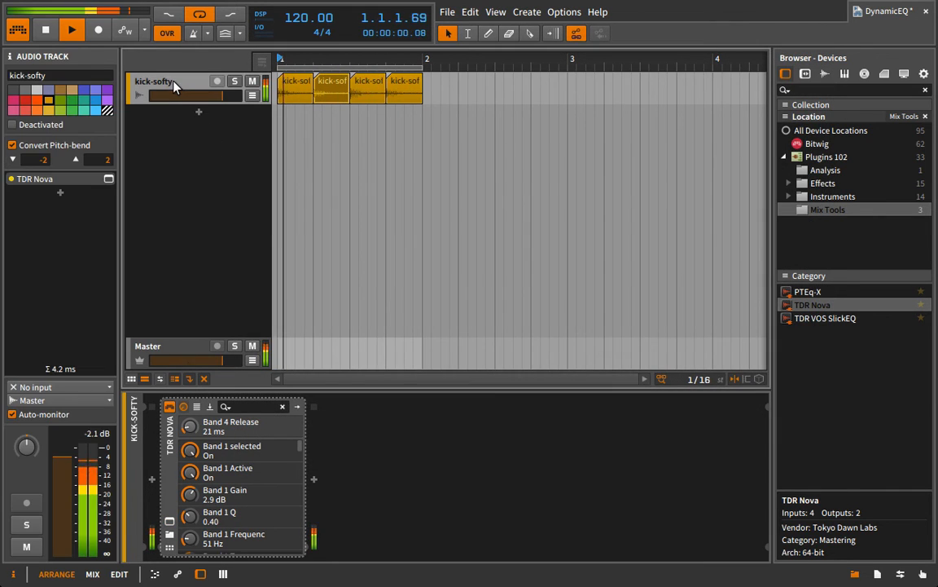
{"action": "left_click", "coordinate": [169, 521]}
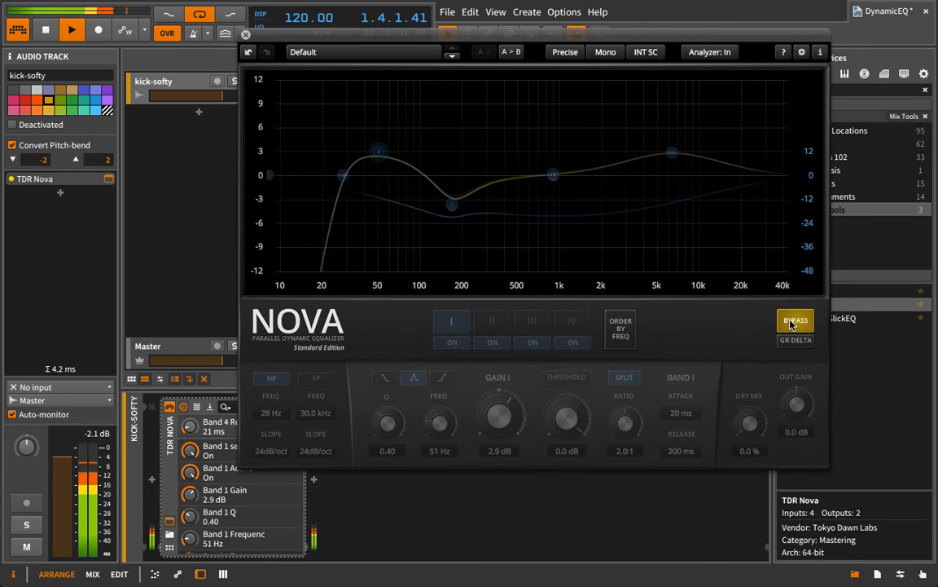
{"action": "left_click", "coordinate": [795, 321]}
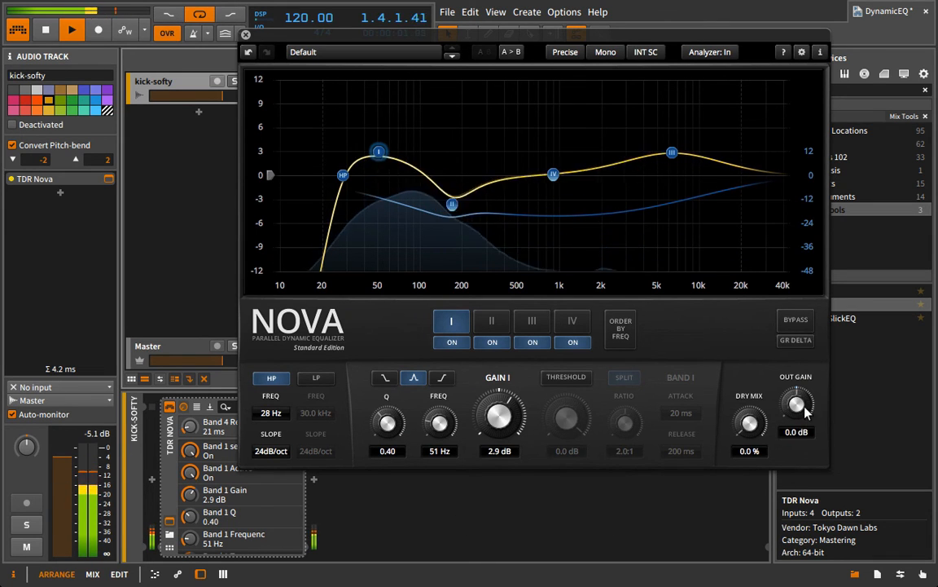
Step: Raise the EQ's output gain to 3.0 dB and compare the processed loop against bypass
{"action": "left_click_drag", "start_coordinate": [789, 396], "coordinate": [774, 372]}
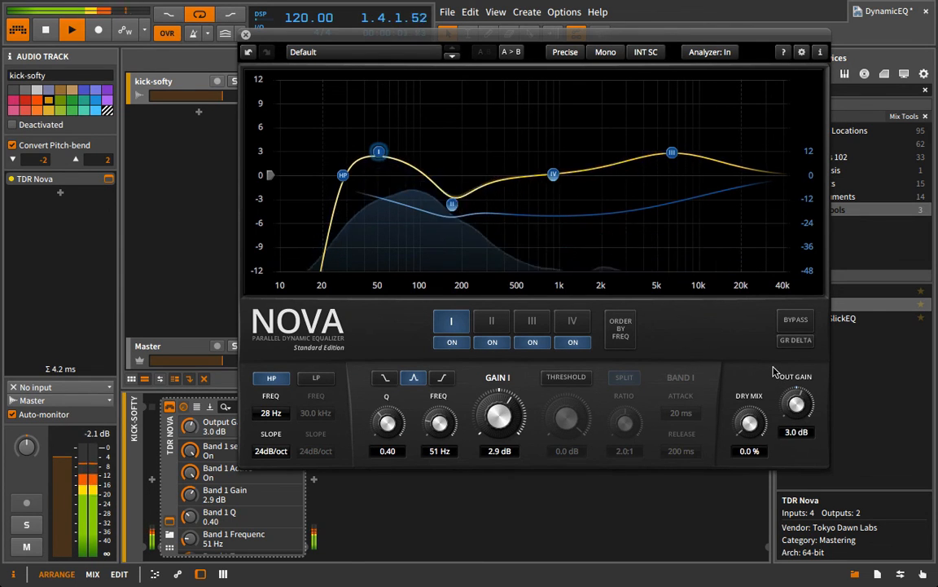
{"action": "left_click", "coordinate": [796, 319]}
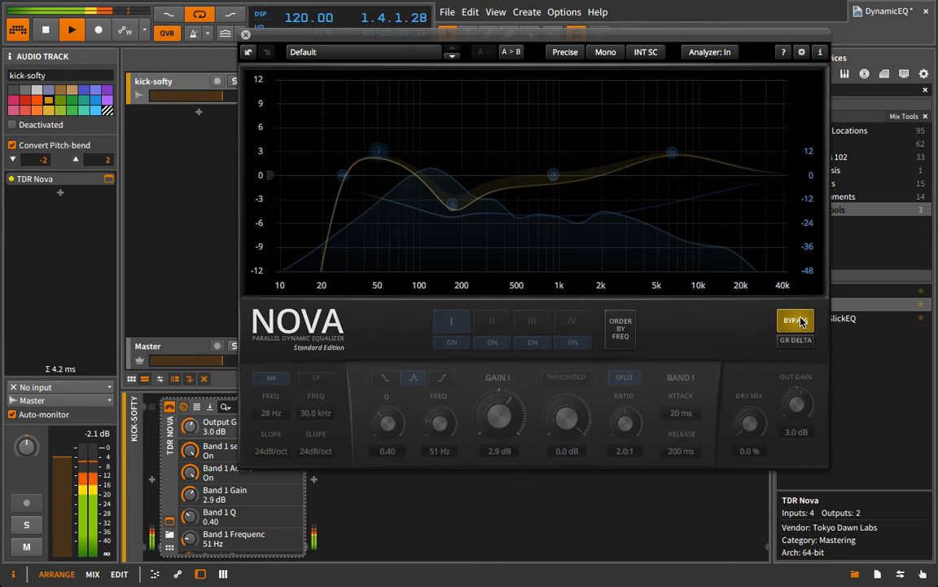
{"action": "left_click", "coordinate": [797, 319]}
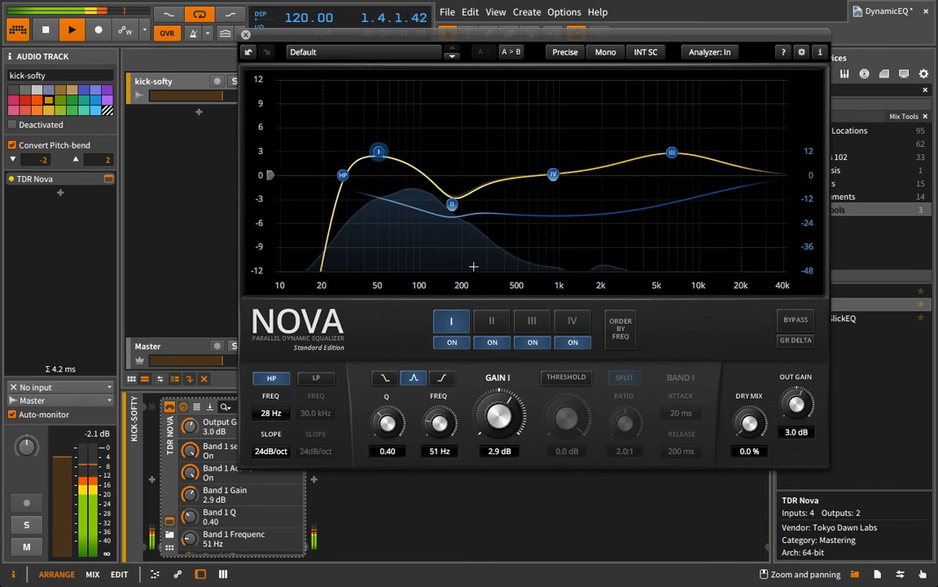
Step: Set band II's gain to about -2.5 dB and close the TDR Nova plugin window
{"action": "left_click", "coordinate": [486, 321]}
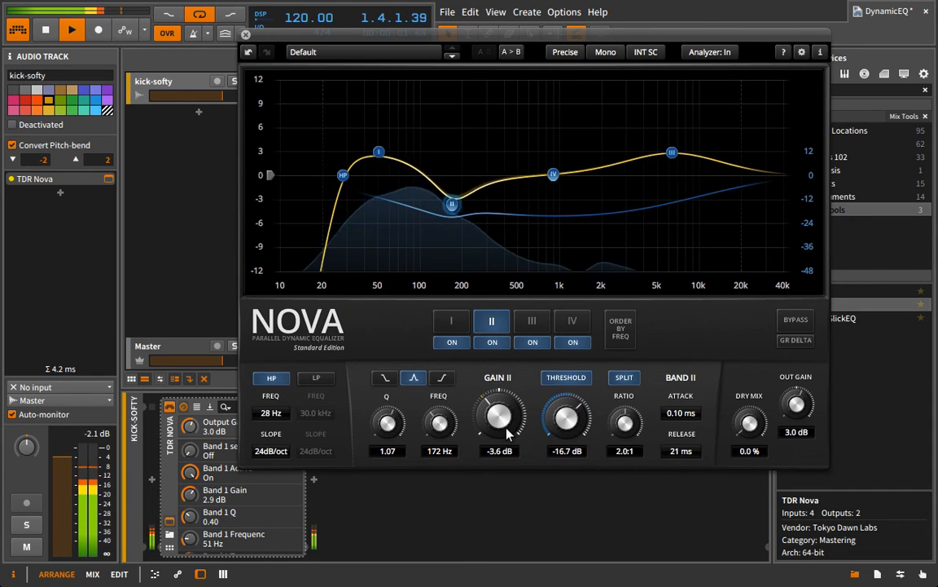
{"action": "left_click_drag", "start_coordinate": [508, 435], "coordinate": [505, 414]}
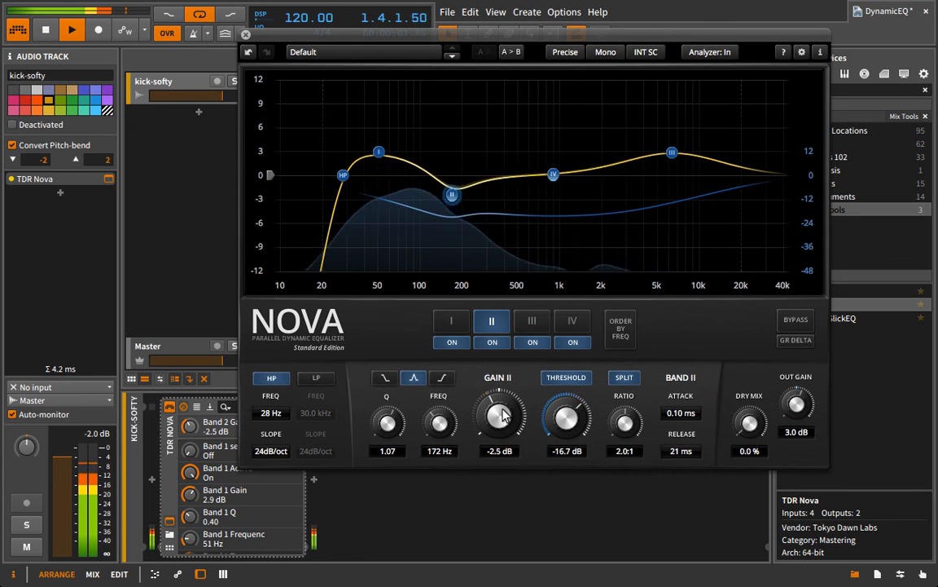
{"action": "left_click", "coordinate": [246, 35]}
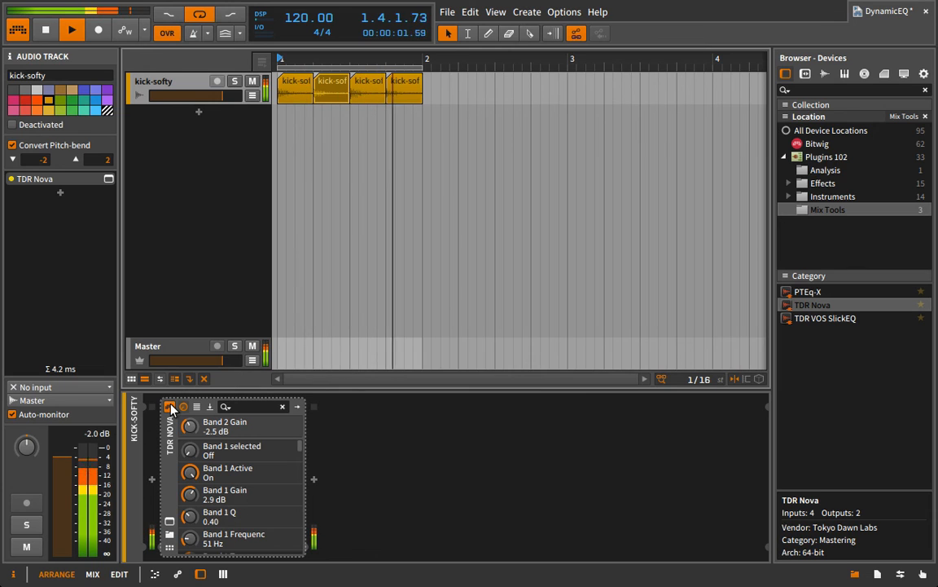
Step: Compare the kick-softy loop with the TDR Nova device disabled and enabled, and stop playback
{"action": "left_click", "coordinate": [170, 406]}
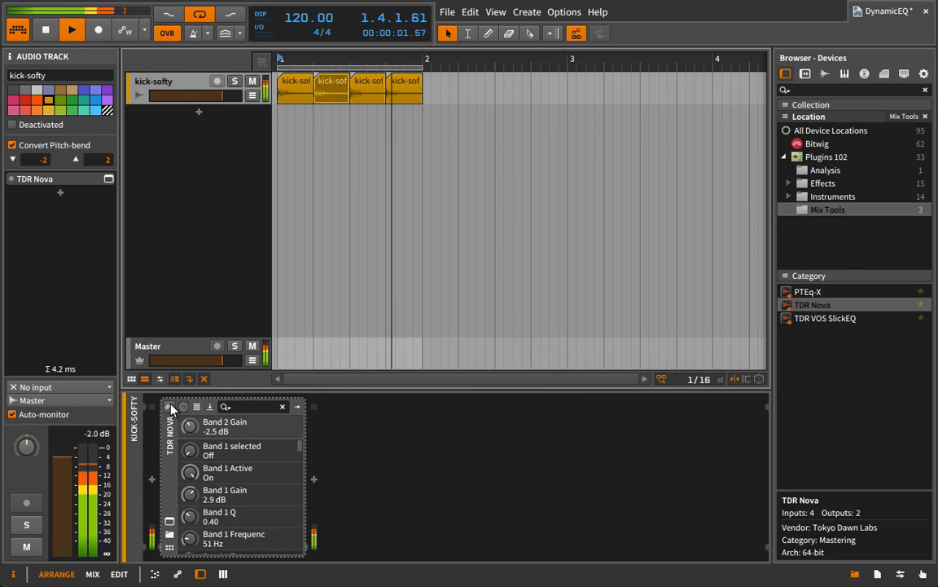
{"action": "left_click", "coordinate": [170, 405]}
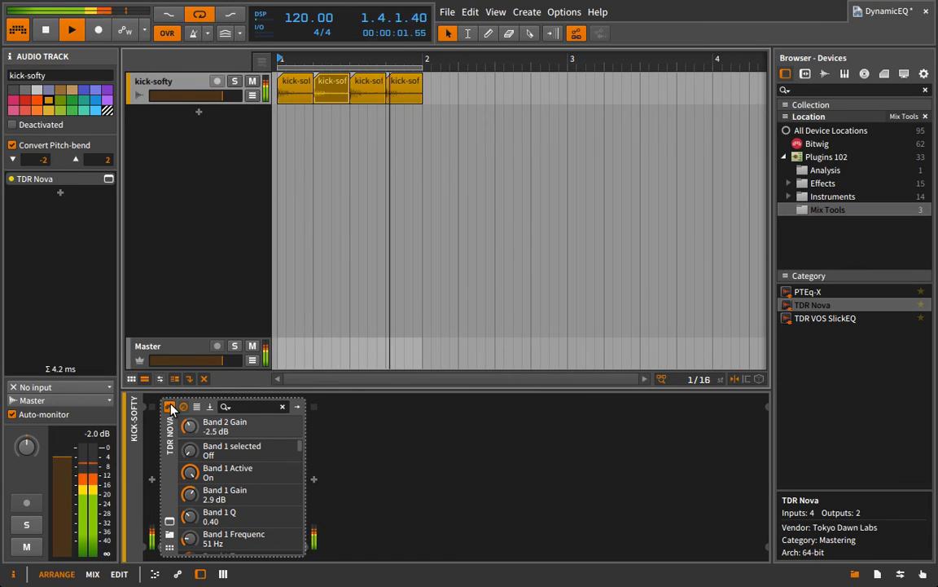
{"action": "key", "text": "space"}
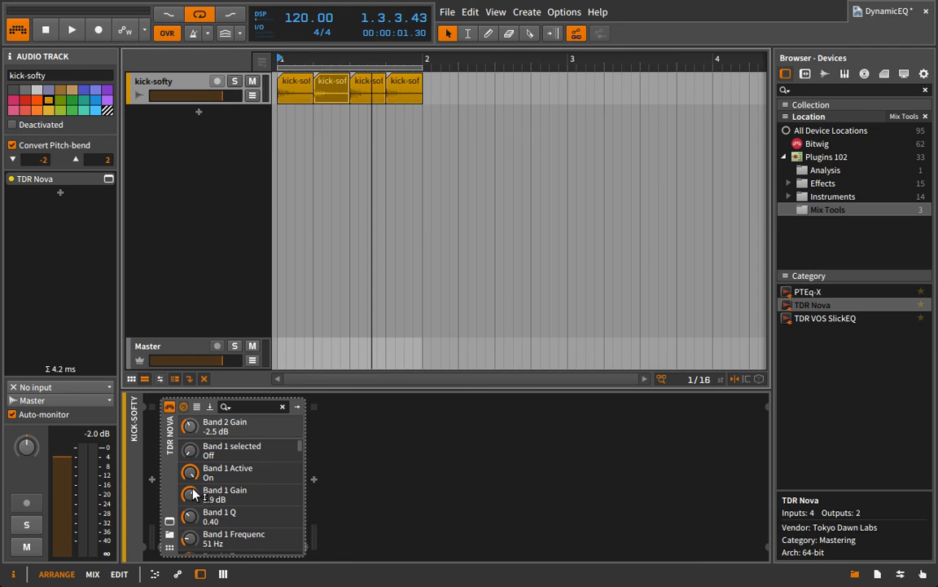
Step: Reopen the TDR Nova window, select band I, and set the analyzer to Out while the loop plays
{"action": "left_click", "coordinate": [170, 520]}
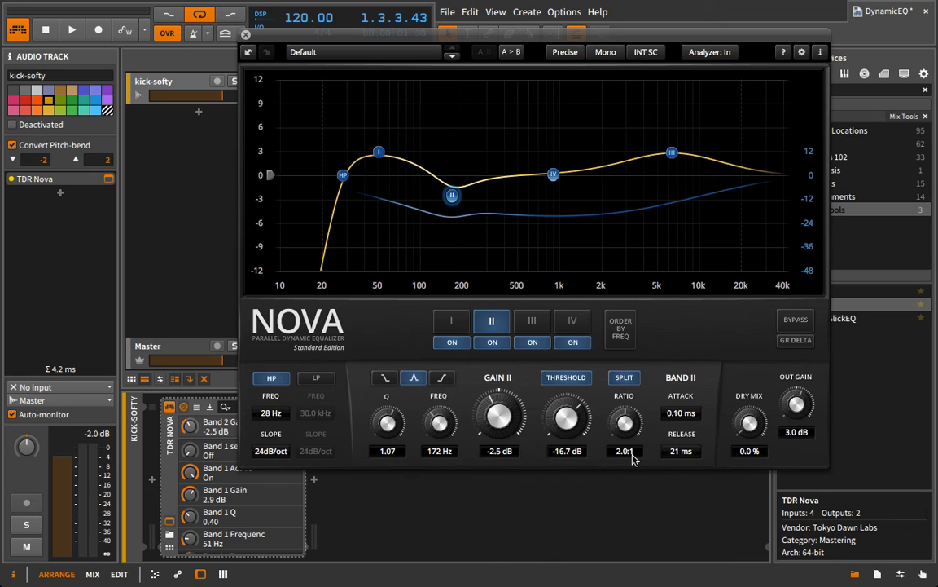
{"action": "left_click", "coordinate": [377, 150]}
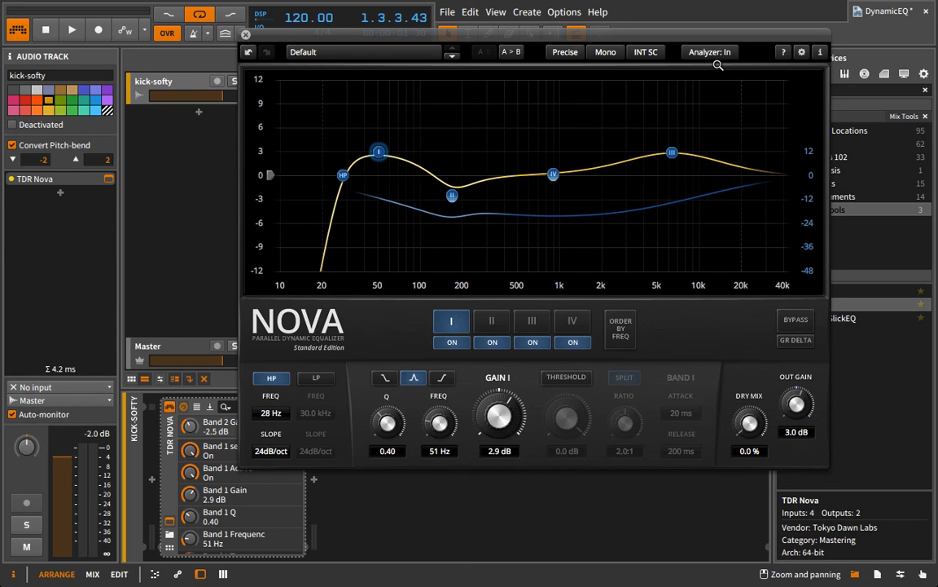
{"action": "key", "text": "space"}
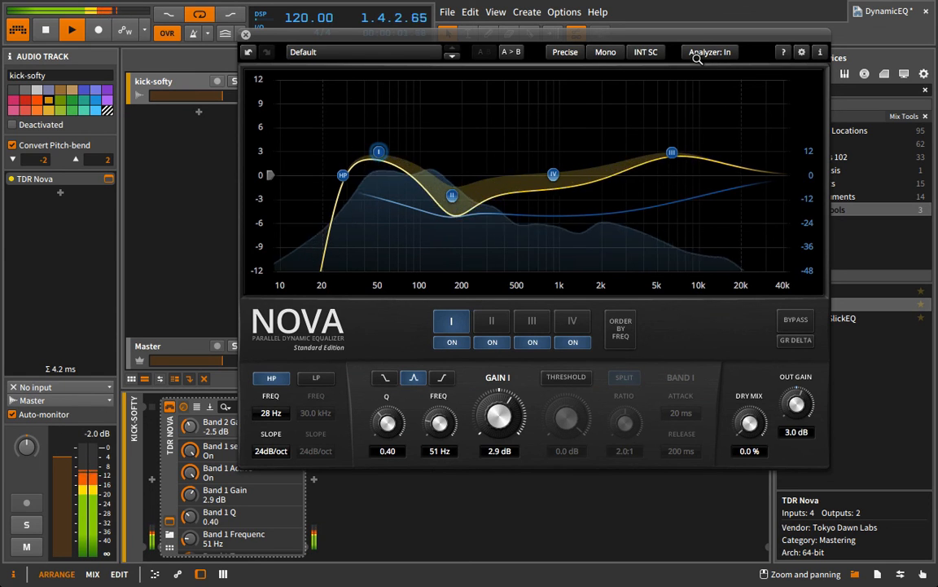
{"action": "left_click", "coordinate": [699, 54]}
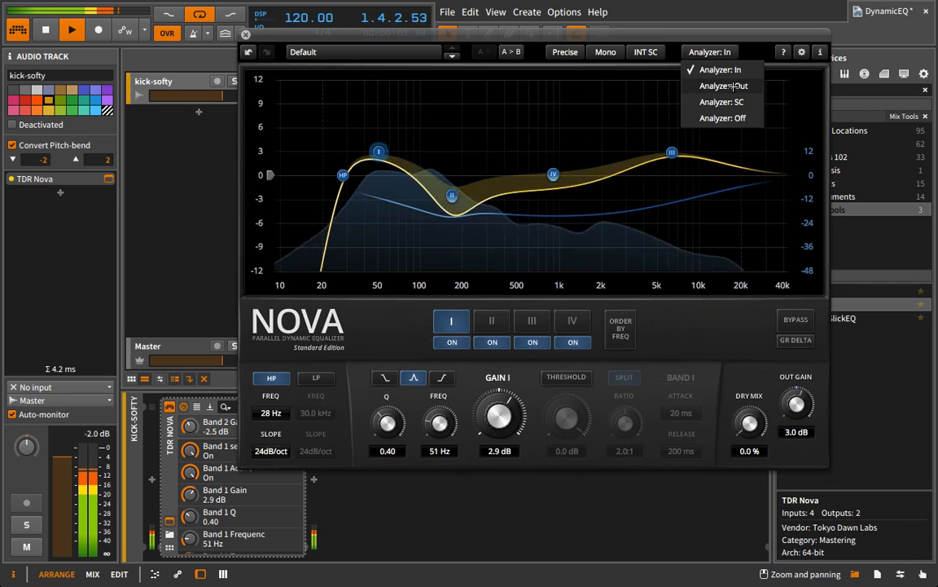
{"action": "left_click", "coordinate": [733, 86]}
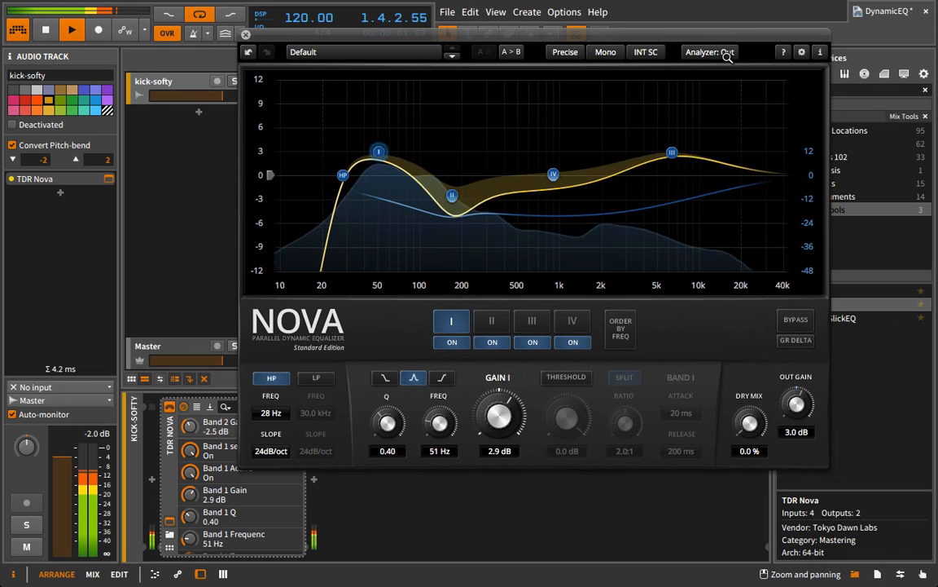
Step: Compare the loop's input and output spectra by setting the analyzer to In and back to Out, and stop playback
{"action": "left_click", "coordinate": [728, 54]}
{"action": "left_click", "coordinate": [720, 73]}
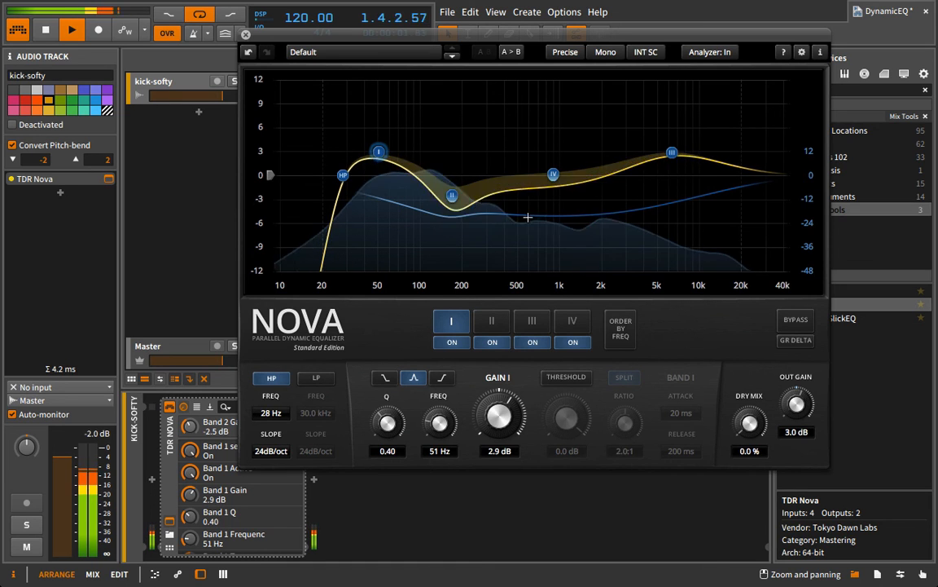
{"action": "left_click", "coordinate": [709, 52]}
{"action": "left_click", "coordinate": [705, 85]}
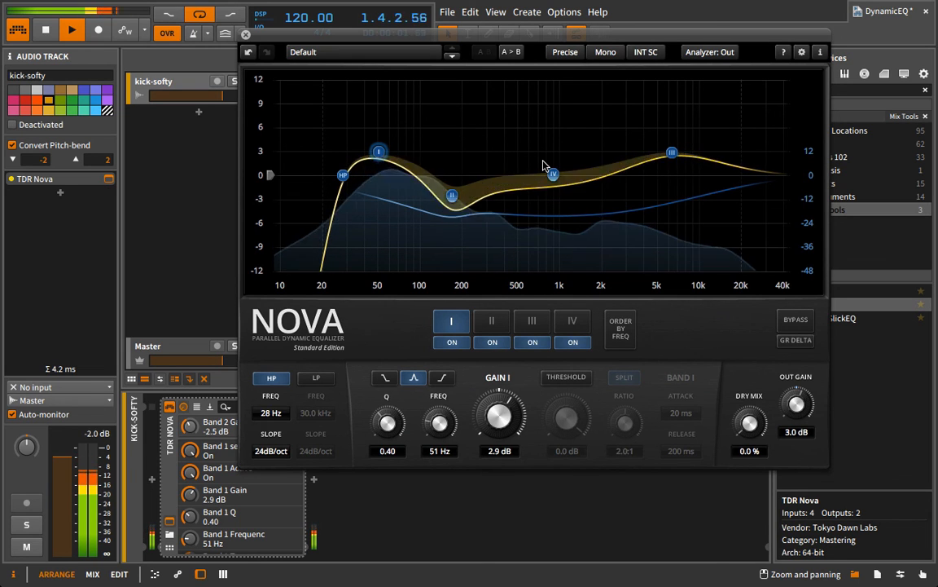
{"action": "key", "text": "space"}
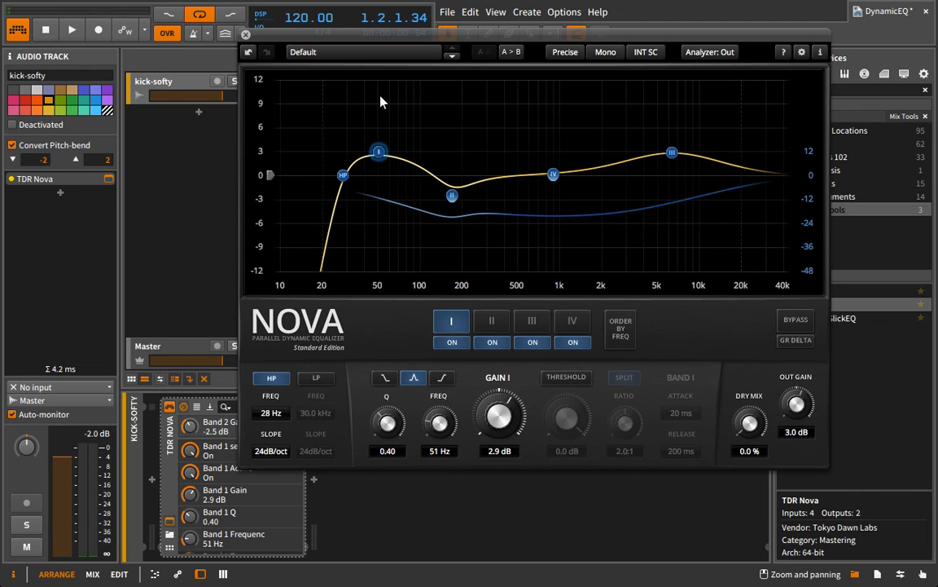